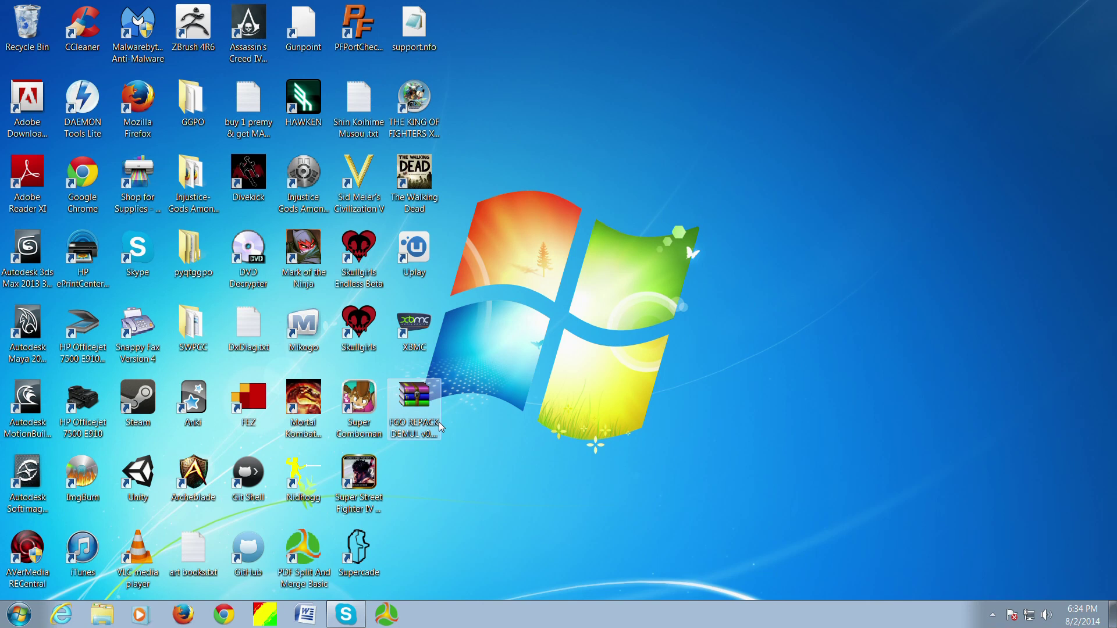
- Open the FGO REPACK DEMUL v0.5.6 archive in WinRAR, dismissing the evaluation reminder
left_click(413, 405)
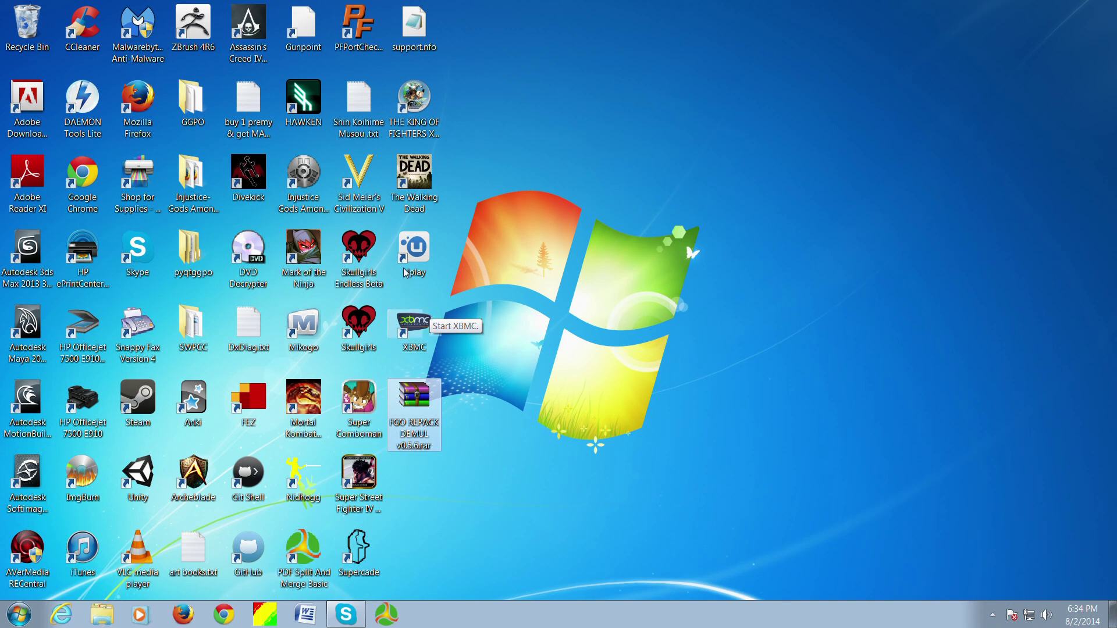
double_click(411, 405)
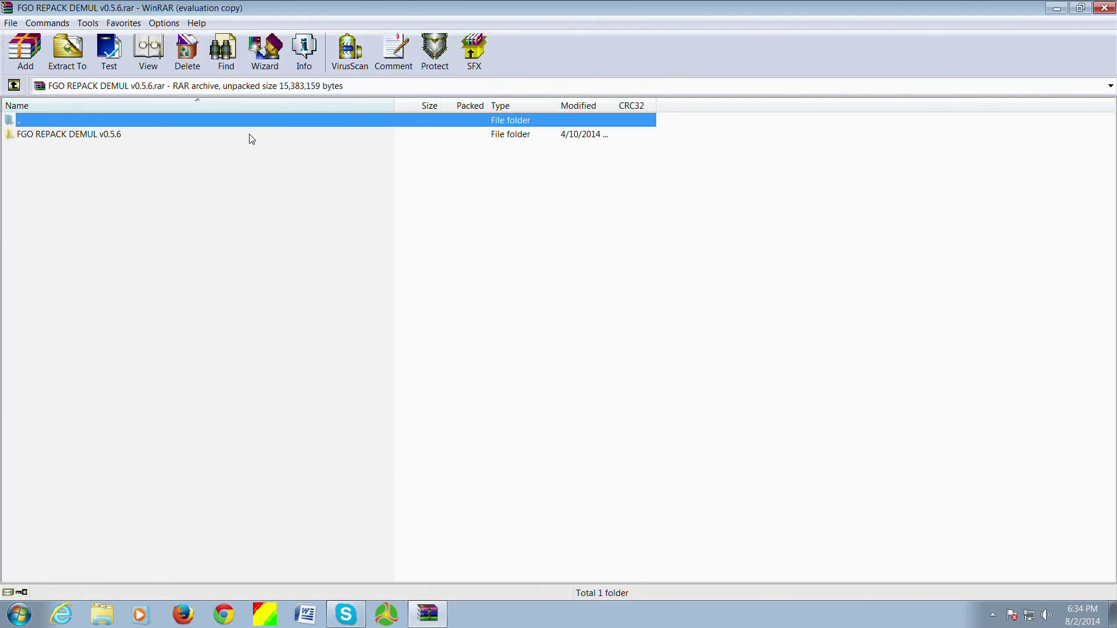
left_click(632, 308)
- Extract the archive to the Desktop, then close WinRAR
left_click(67, 51)
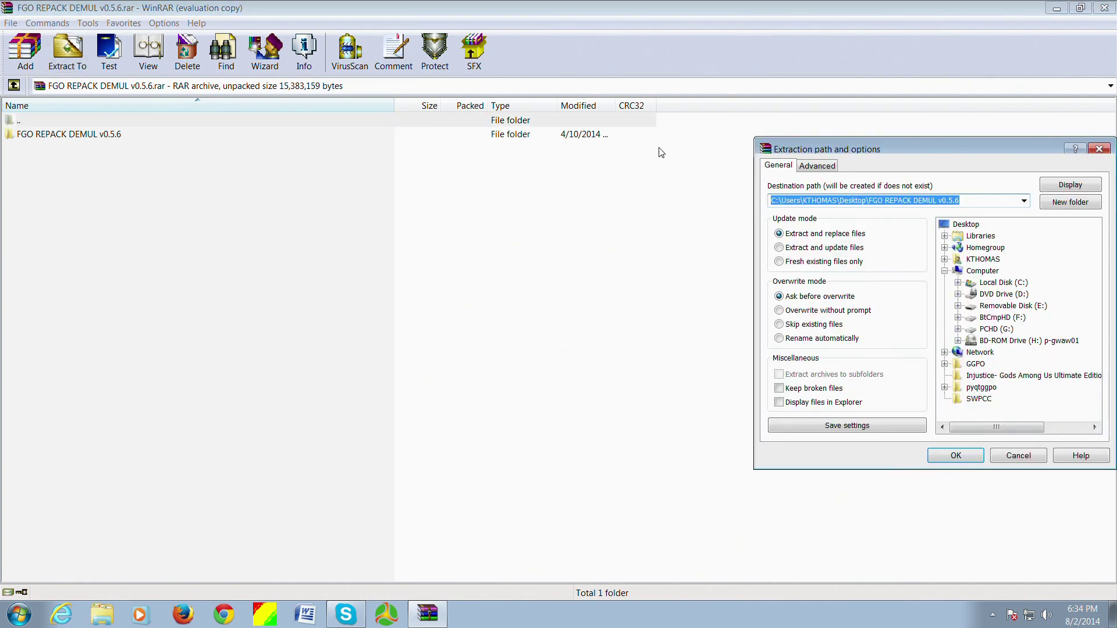
left_click_drag(970, 159, 668, 127)
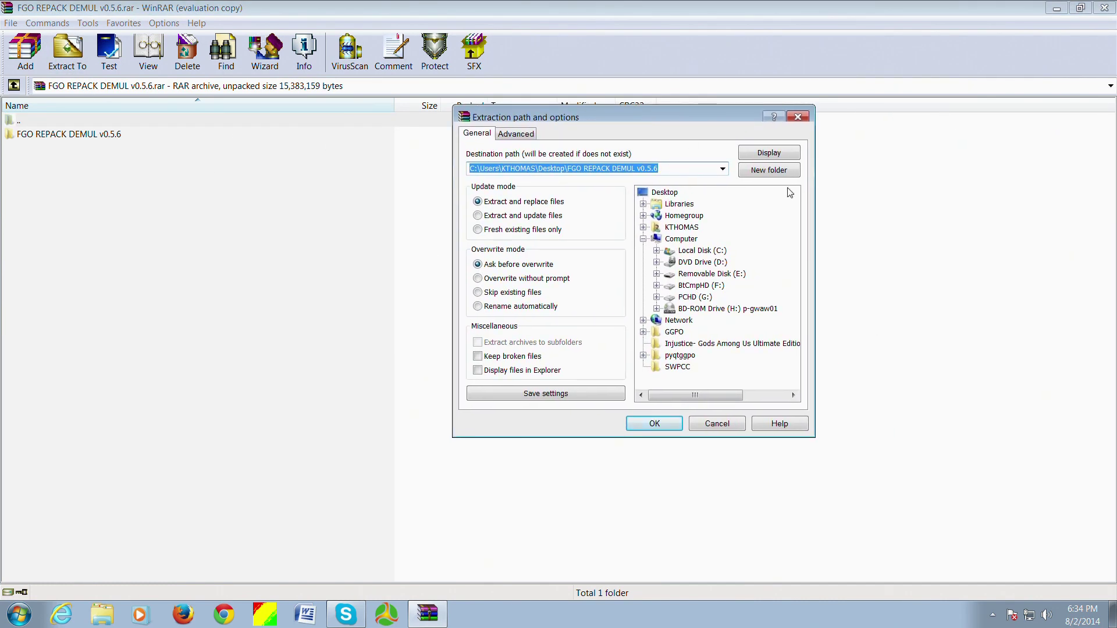
left_click(666, 193)
left_click(637, 169)
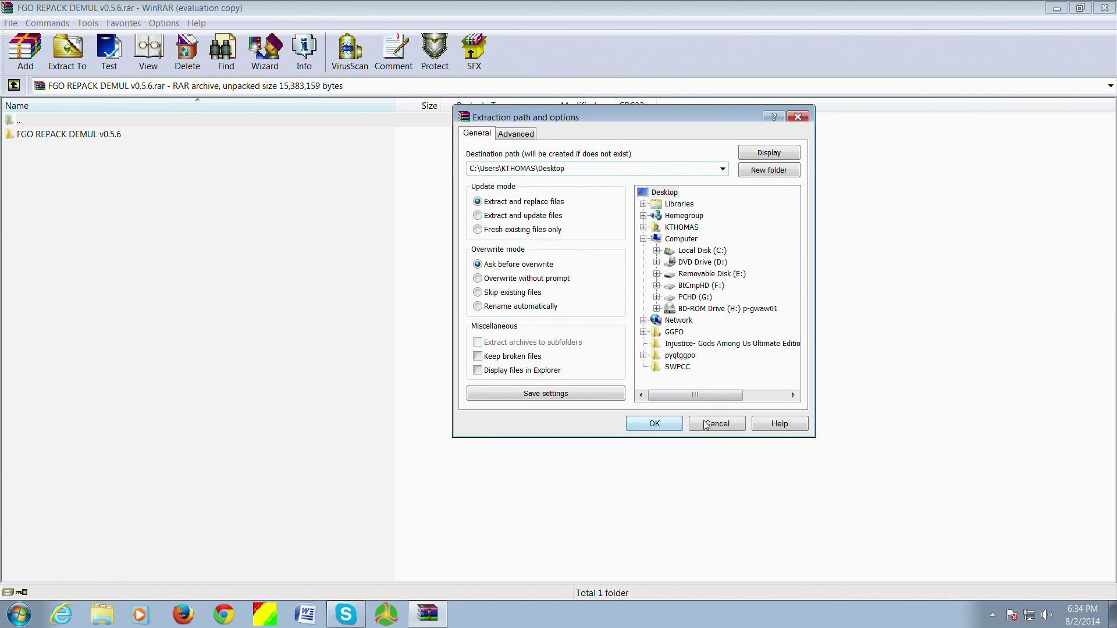
left_click(655, 426)
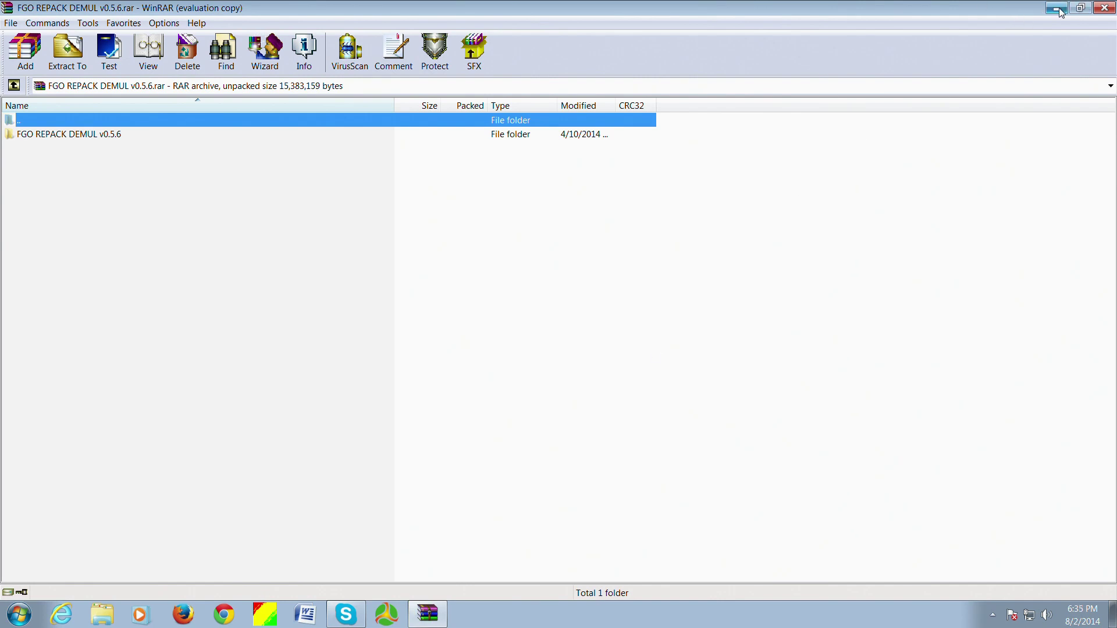
left_click(1104, 7)
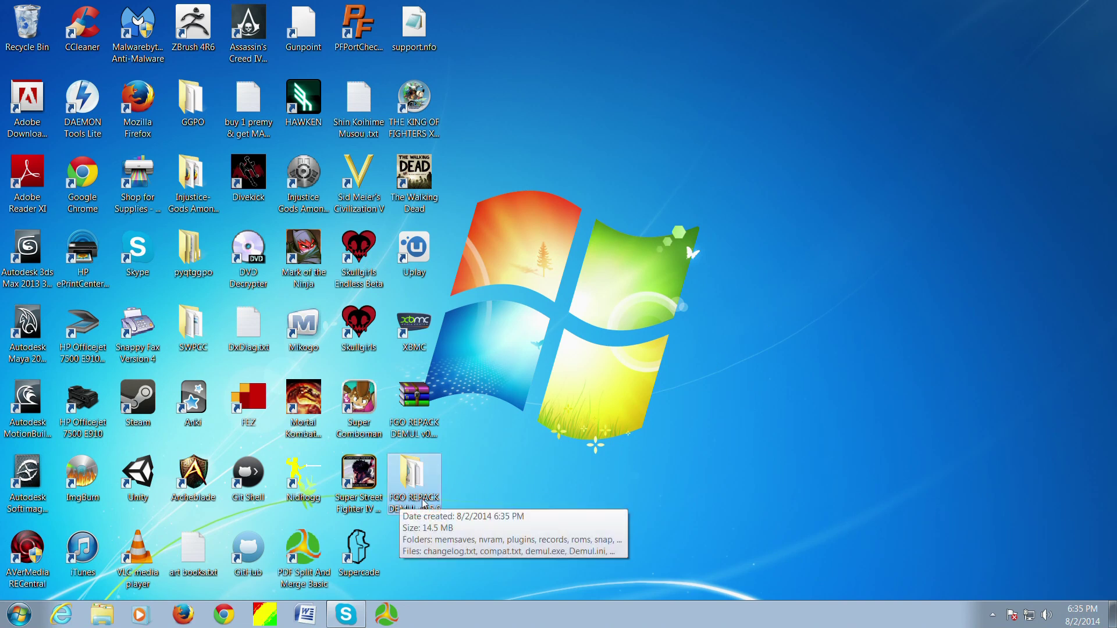
- Open the extracted repack folder, look inside roms, return, and select the plugins folder
double_click(411, 481)
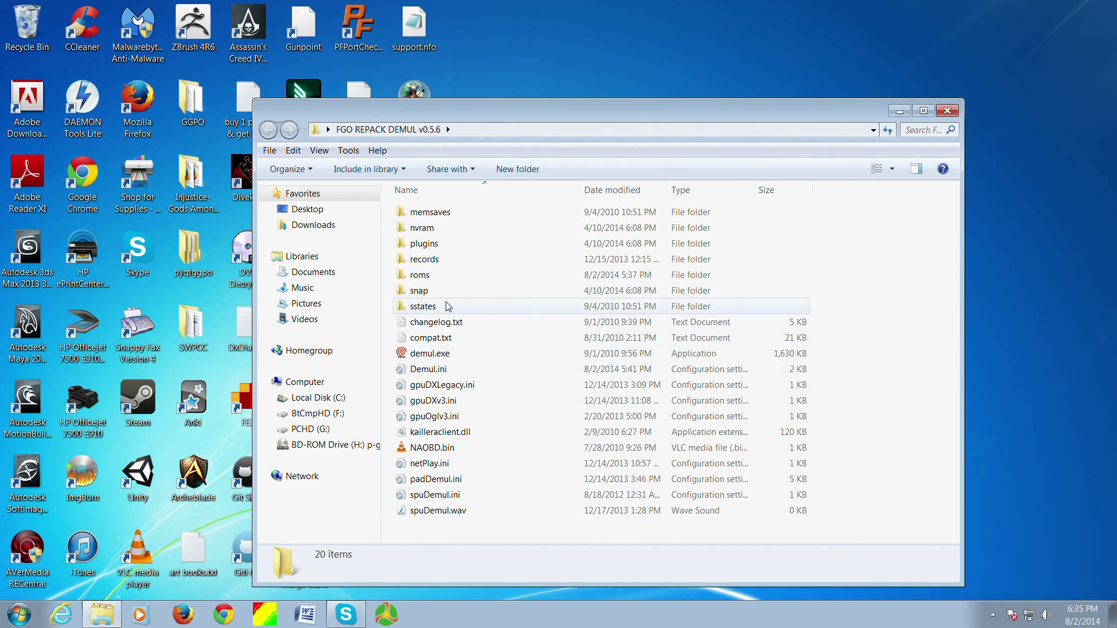
left_click(430, 280)
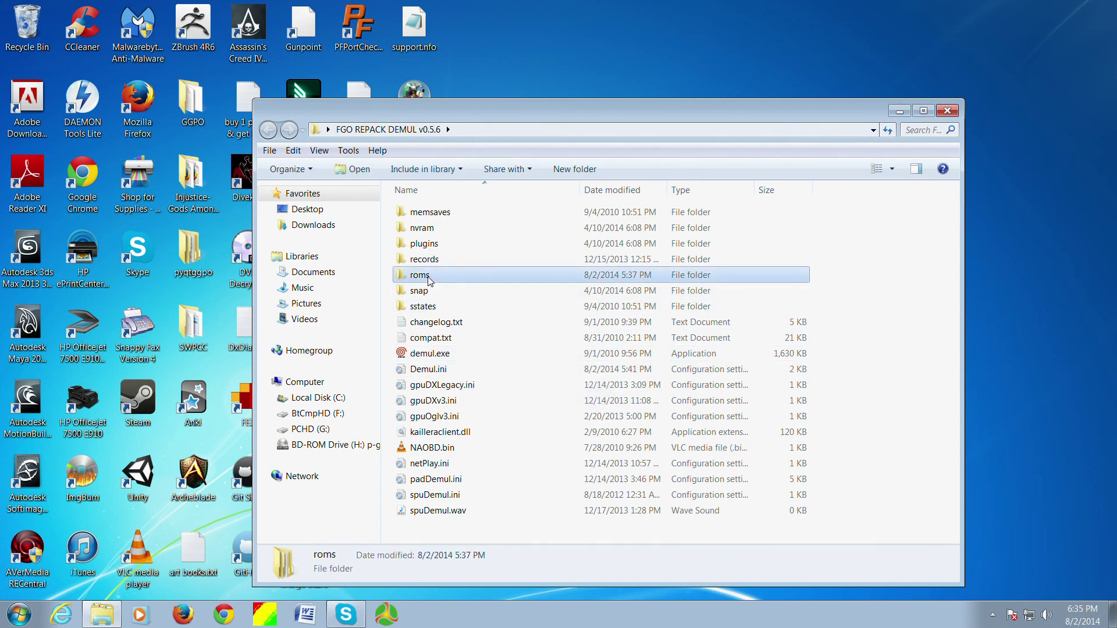
double_click(430, 279)
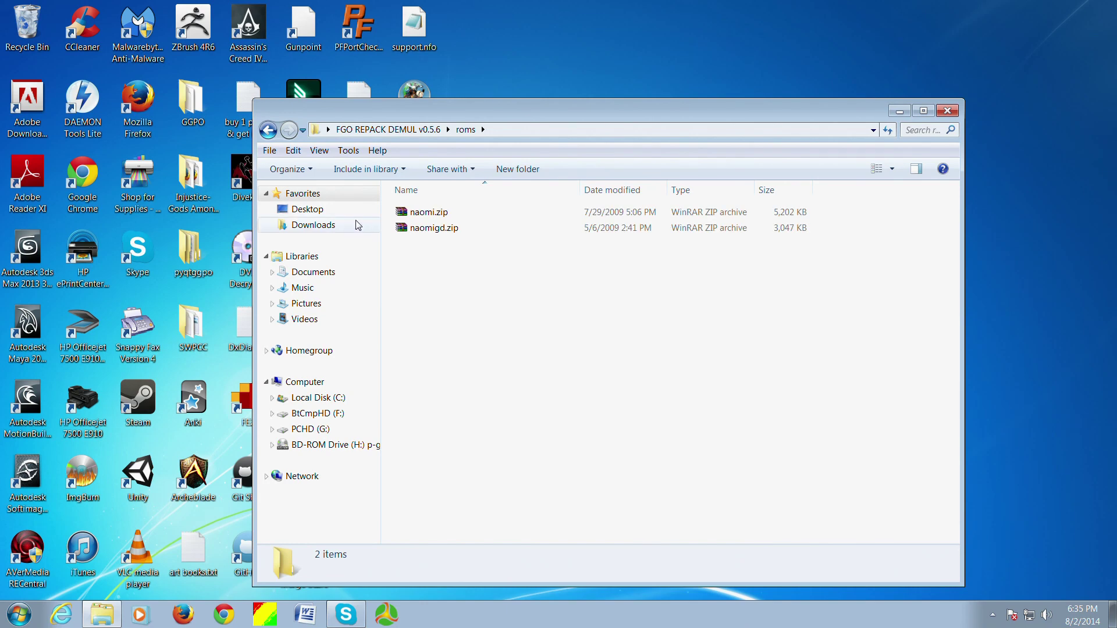
left_click(268, 131)
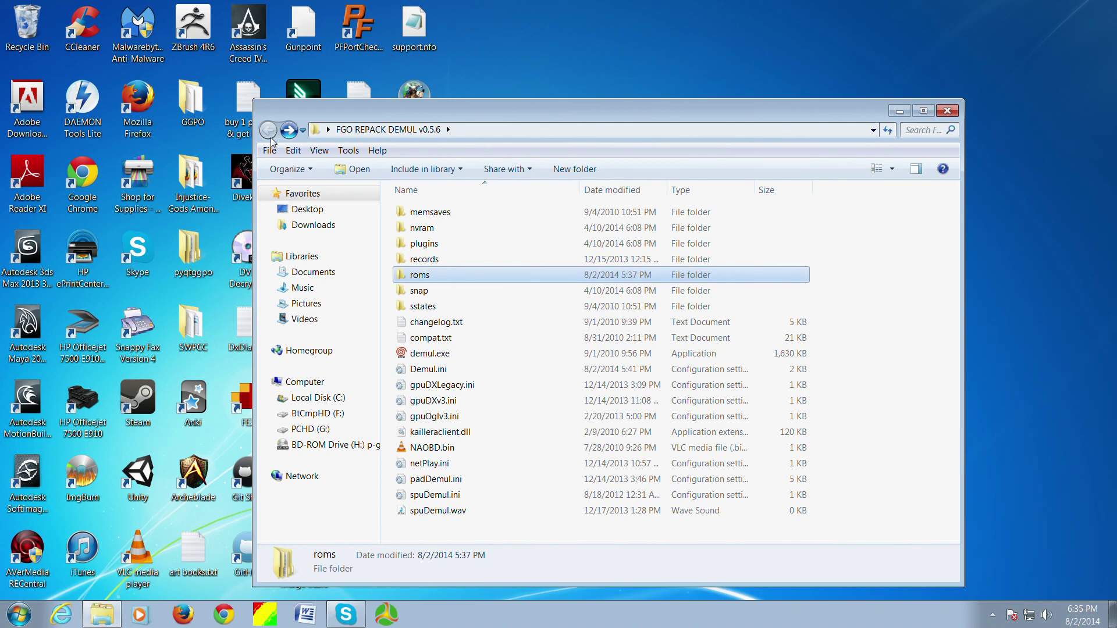
left_click(441, 250)
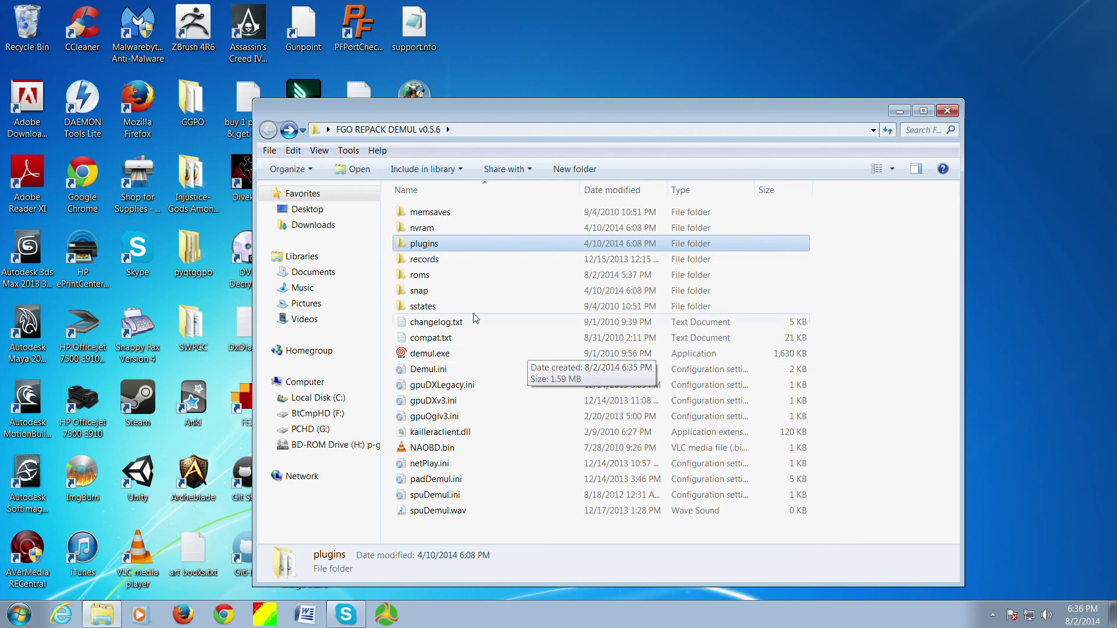
double_click(431, 246)
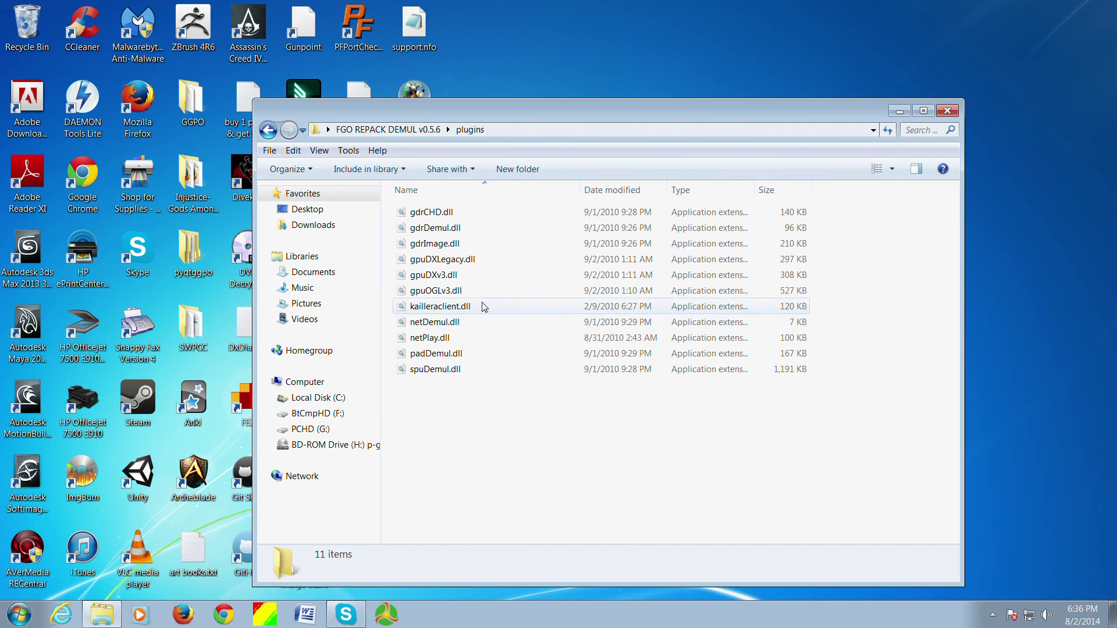
left_click(268, 129)
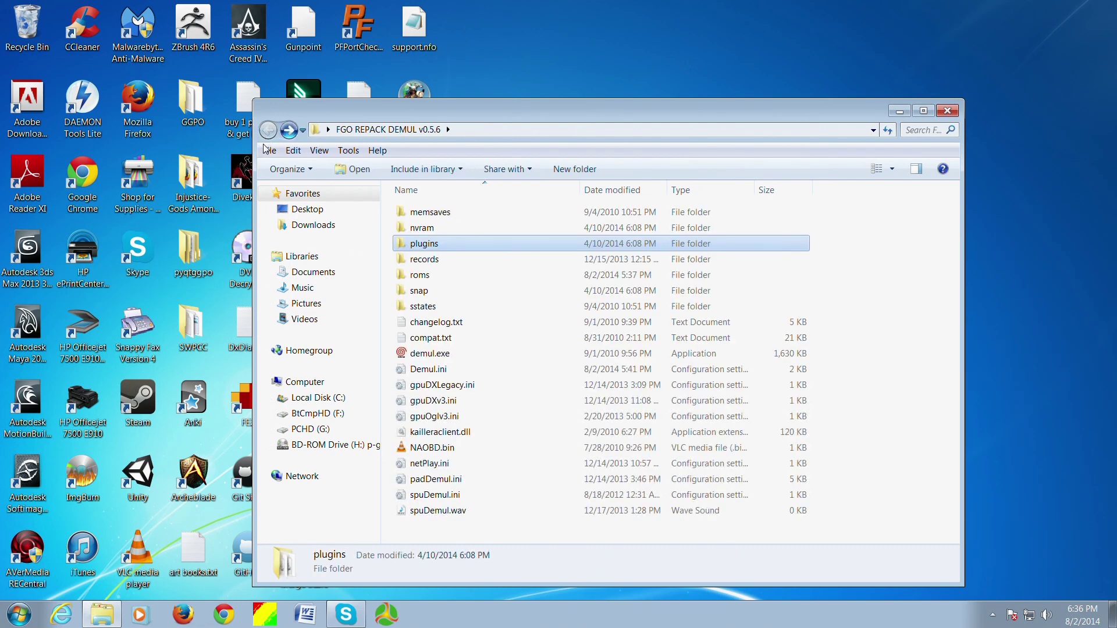
left_click(471, 433)
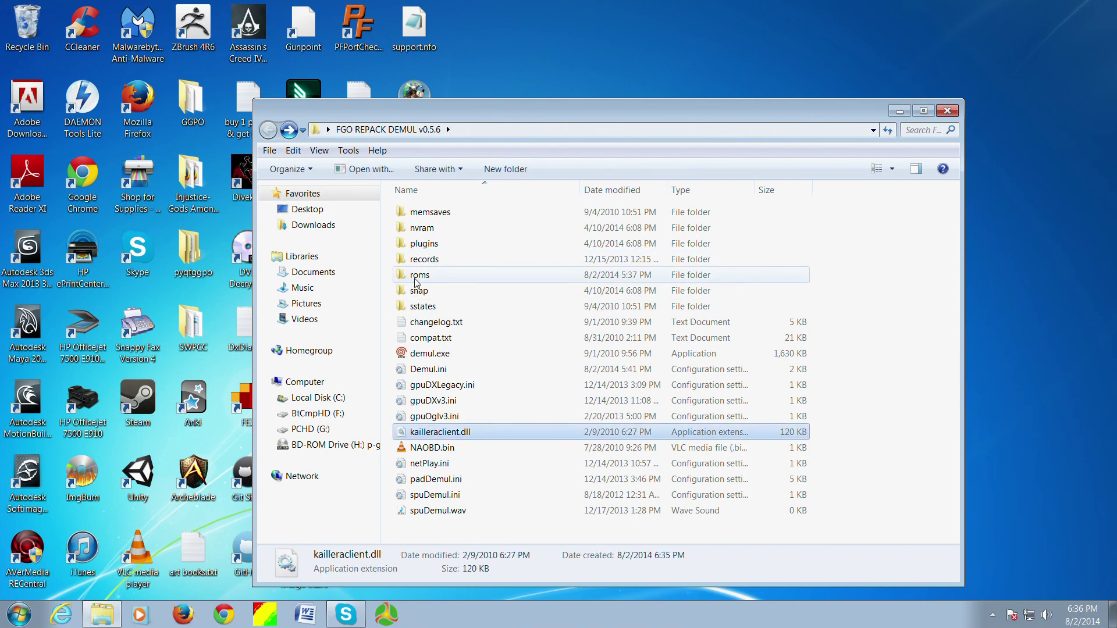
double_click(423, 244)
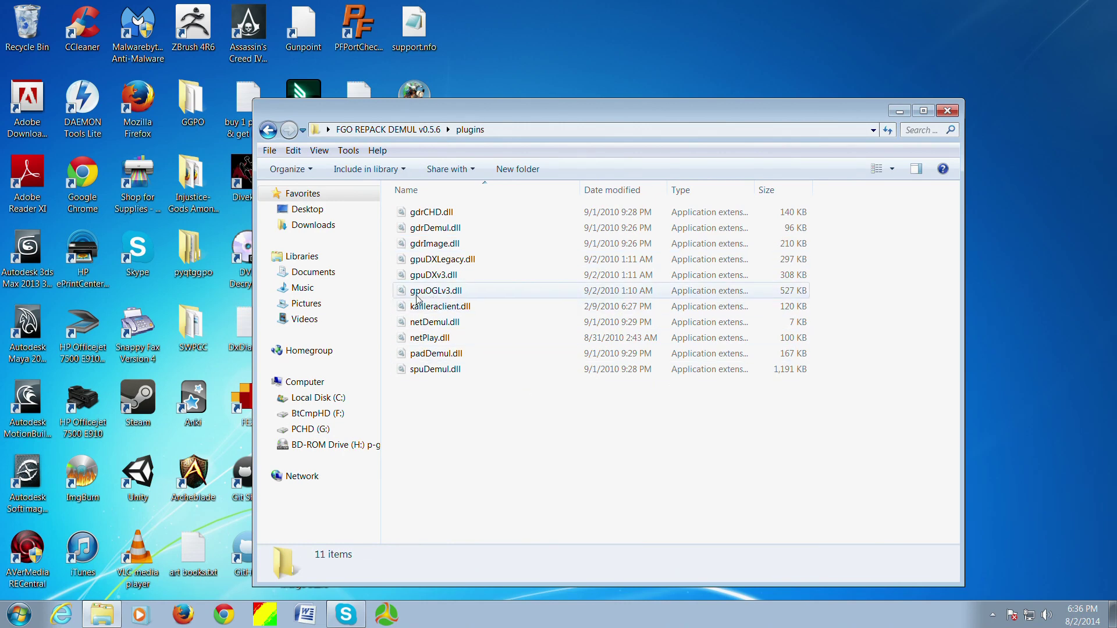
left_click(269, 130)
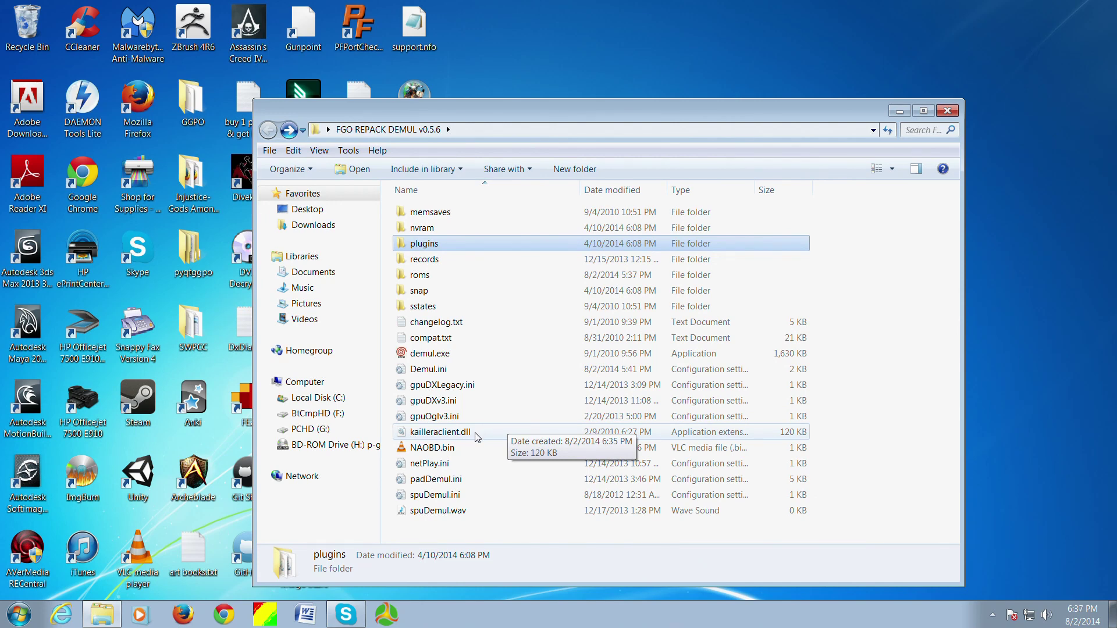
double_click(440, 244)
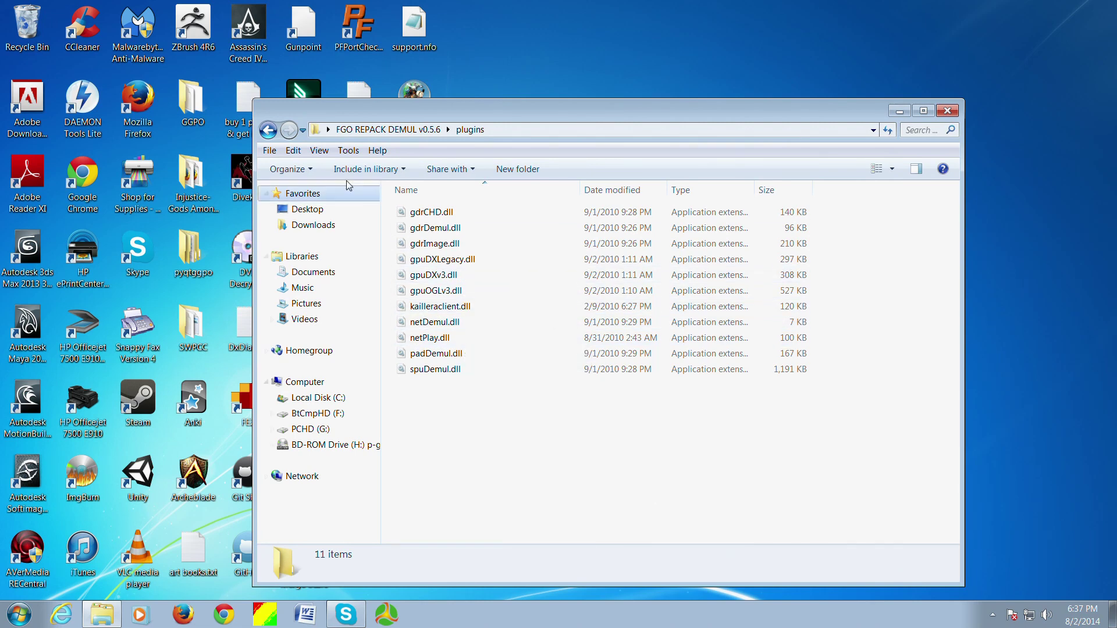
left_click(268, 129)
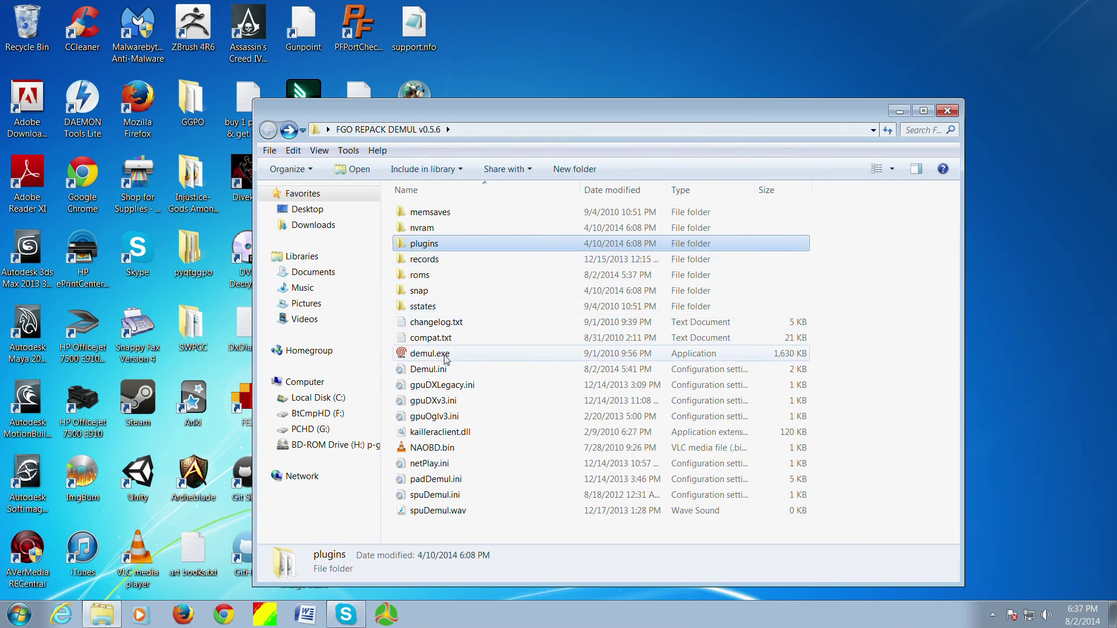
- Launch Demul and open its Bios & Plugins settings
double_click(437, 355)
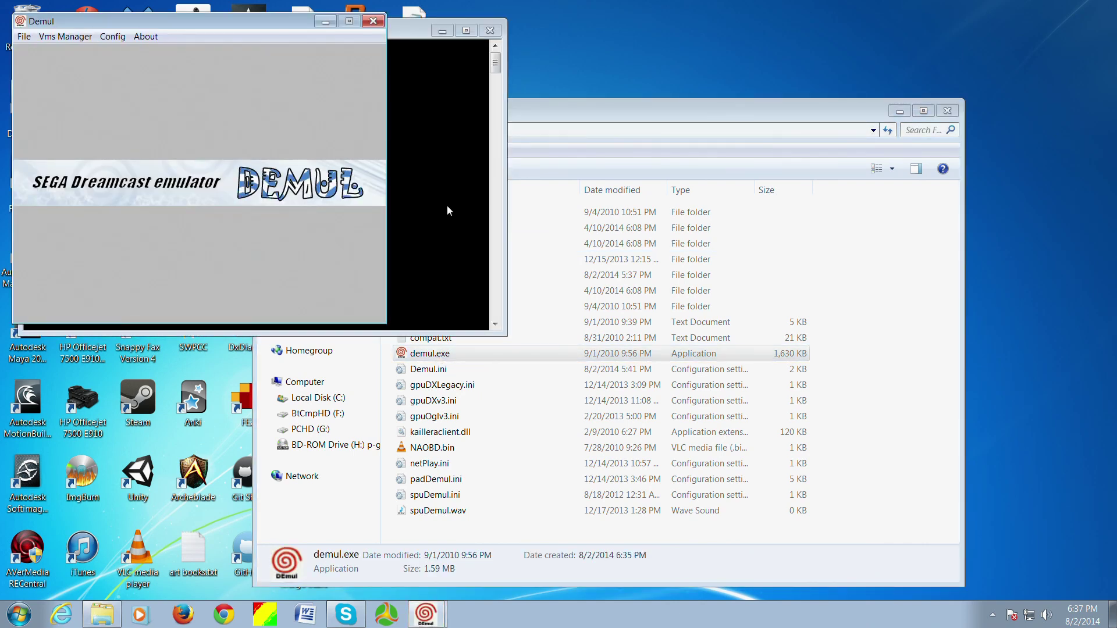
left_click_drag(210, 22, 357, 40)
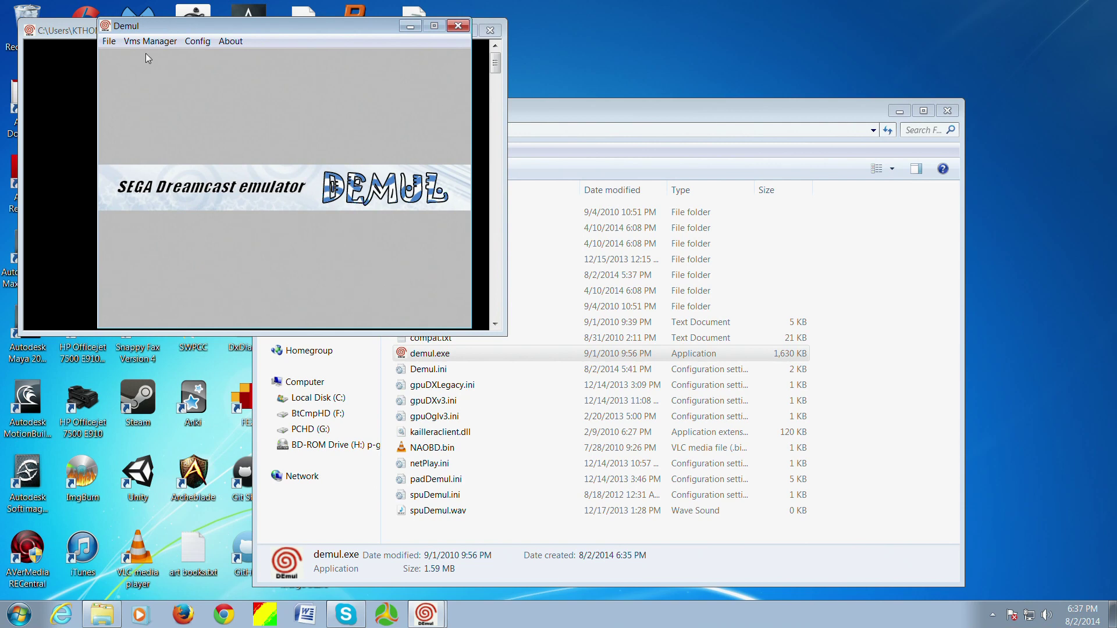
left_click(198, 42)
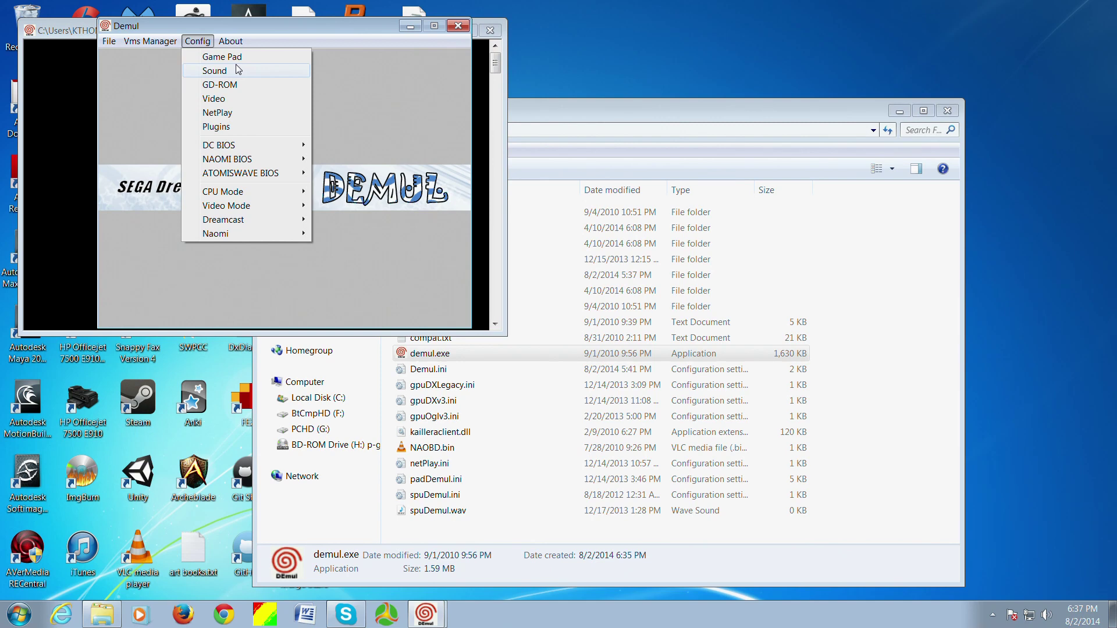
left_click(235, 126)
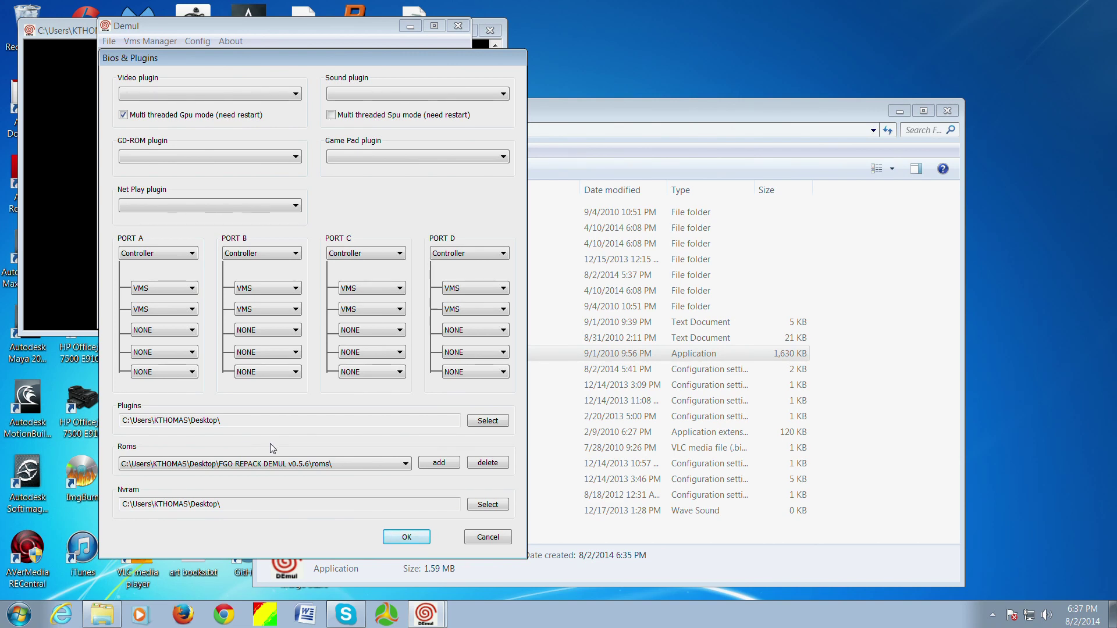
- Point the plugins path to the FGO REPACK DEMUL v0.5.6 plugins folder
left_click(490, 422)
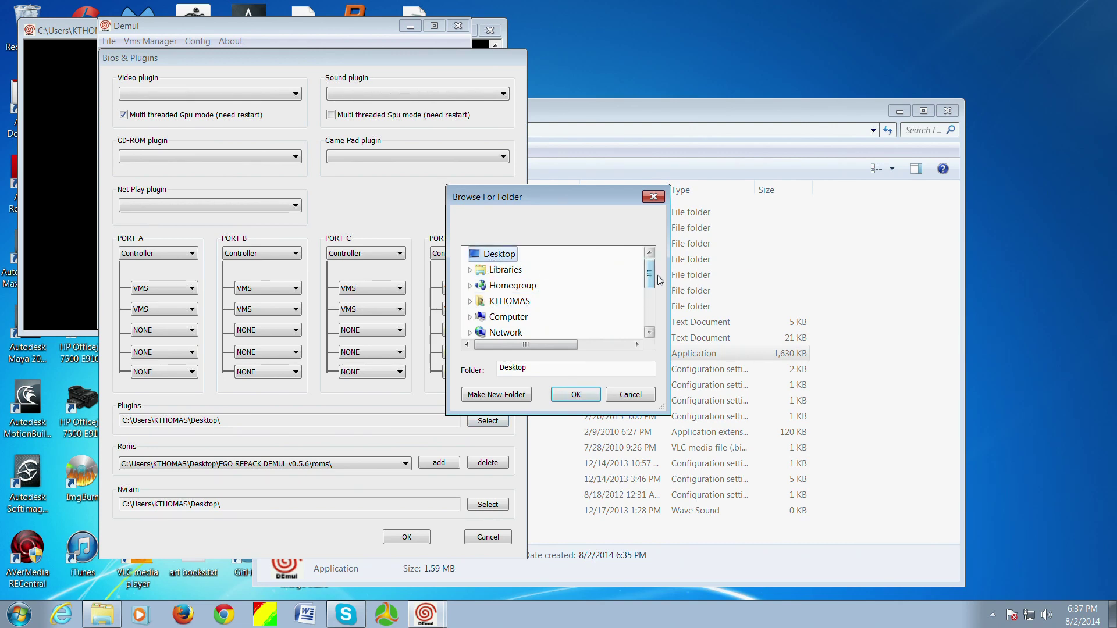
scroll(651, 281, "down", 1)
scroll(651, 281, "down", 2)
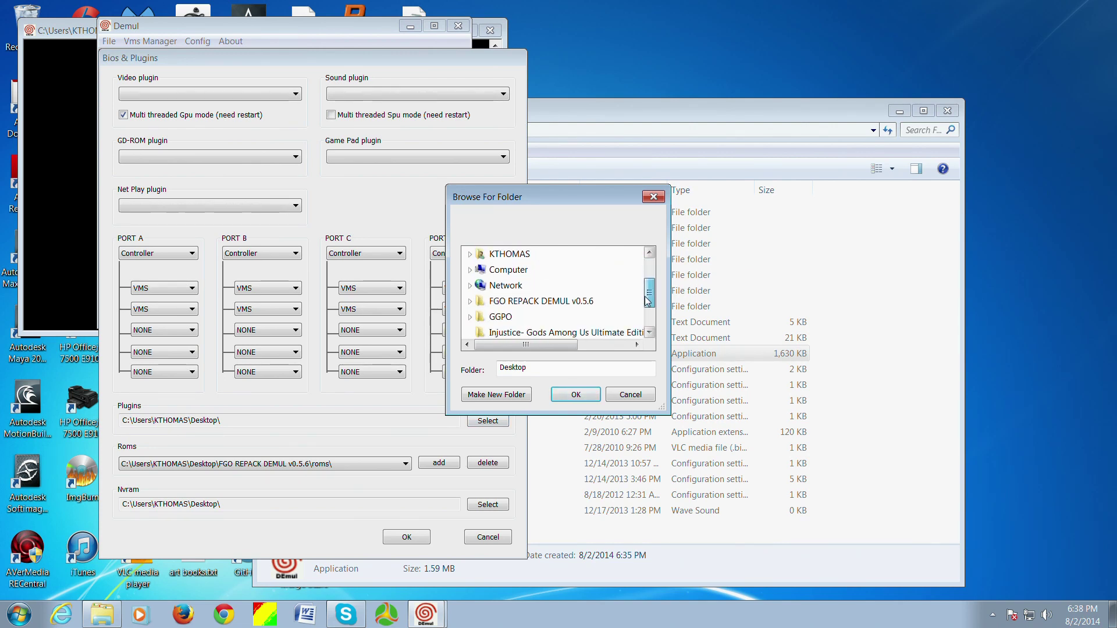
left_click(569, 306)
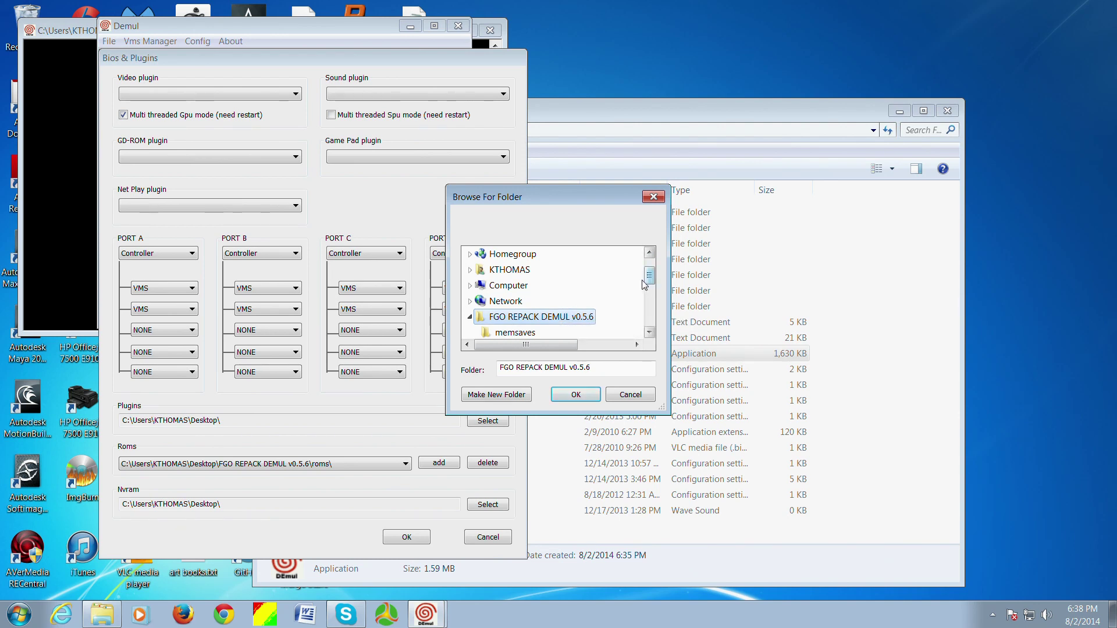
left_click_drag(650, 283, 650, 297)
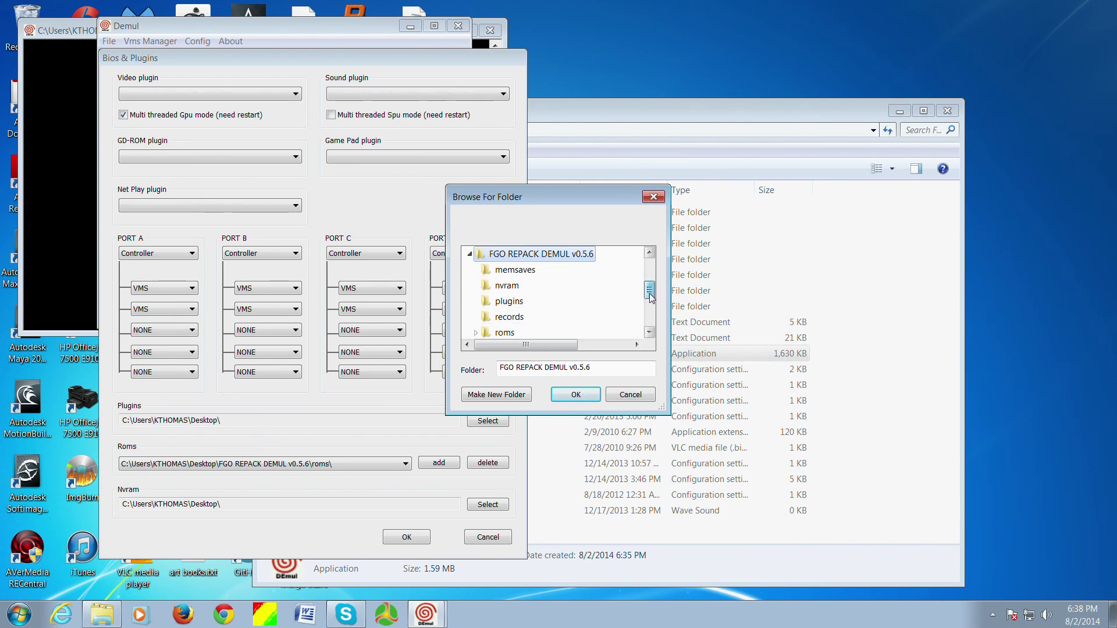
left_click(521, 307)
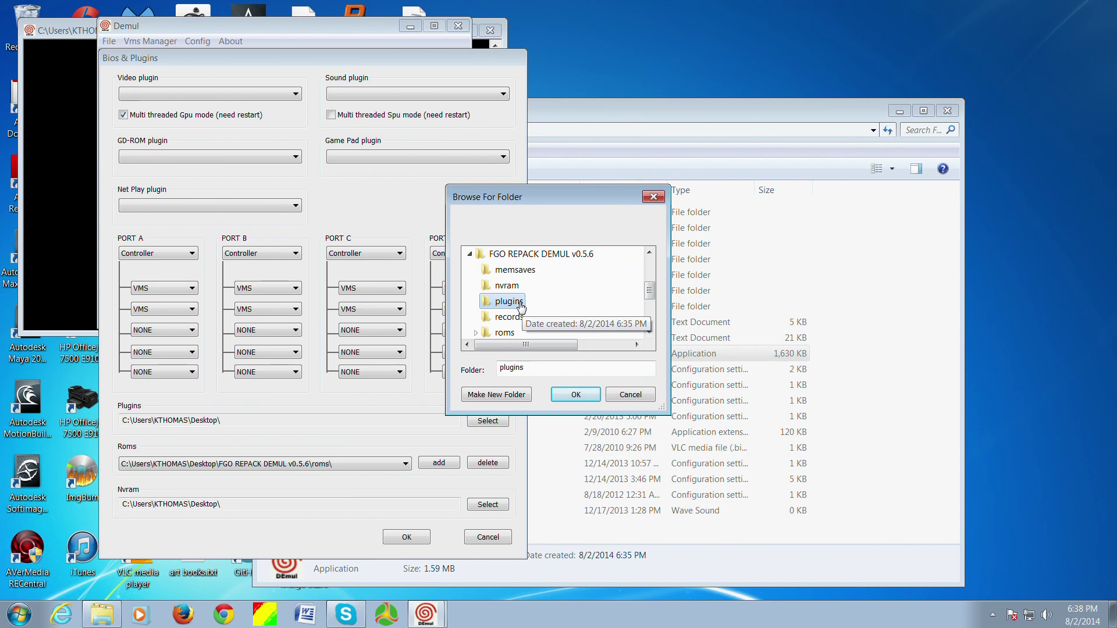
left_click(576, 396)
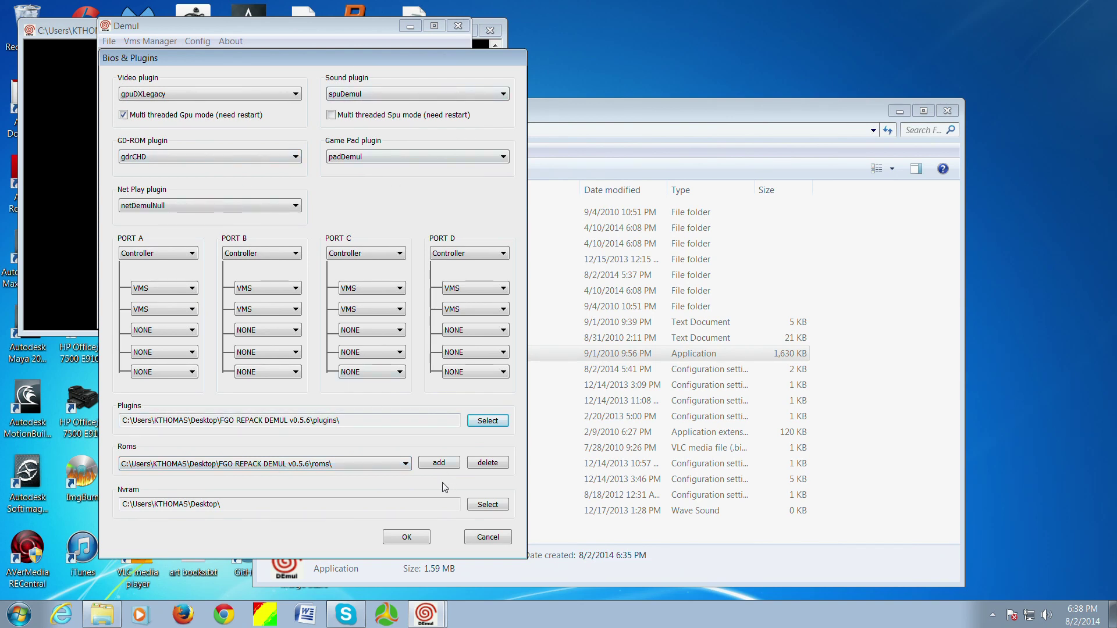
- Set the Nvram path to the repack's nvram folder and save the settings
left_click(399, 466)
left_click(399, 465)
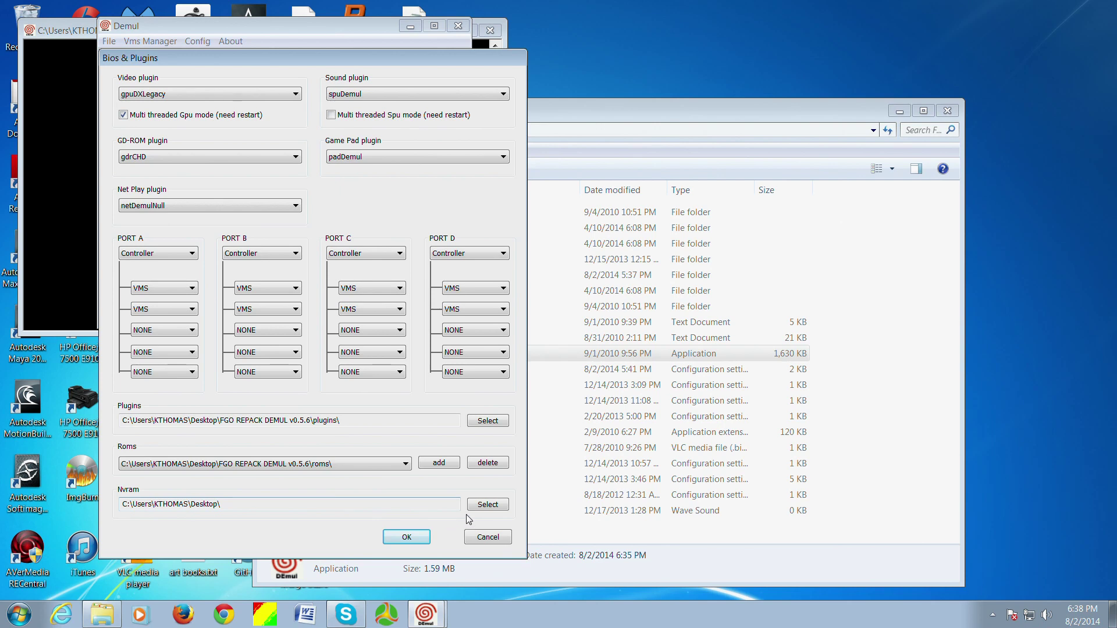
left_click(490, 506)
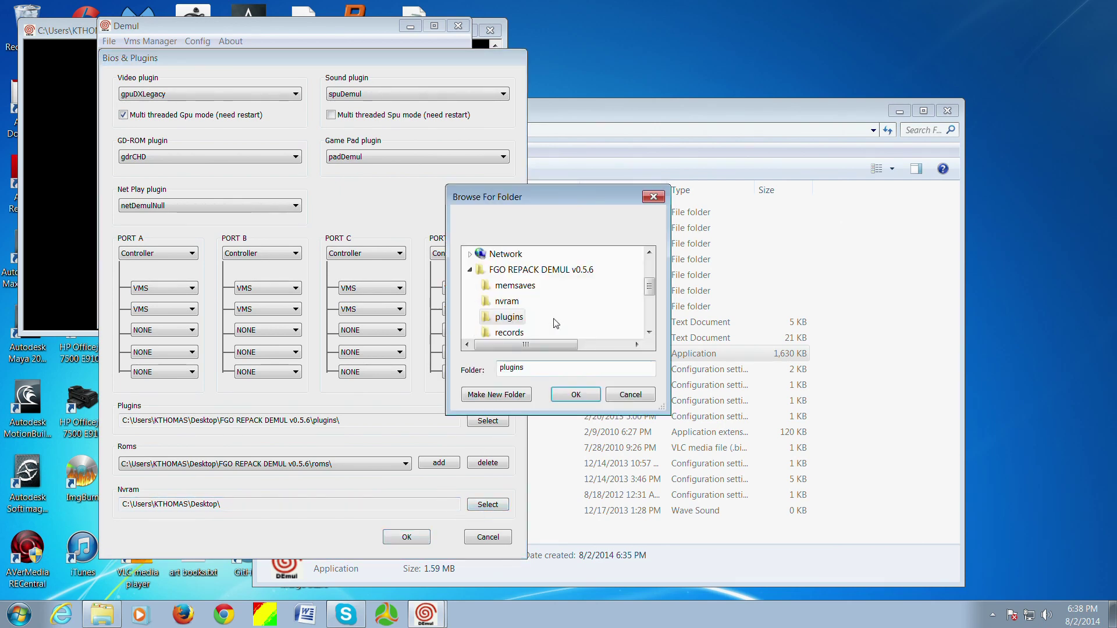
left_click(506, 303)
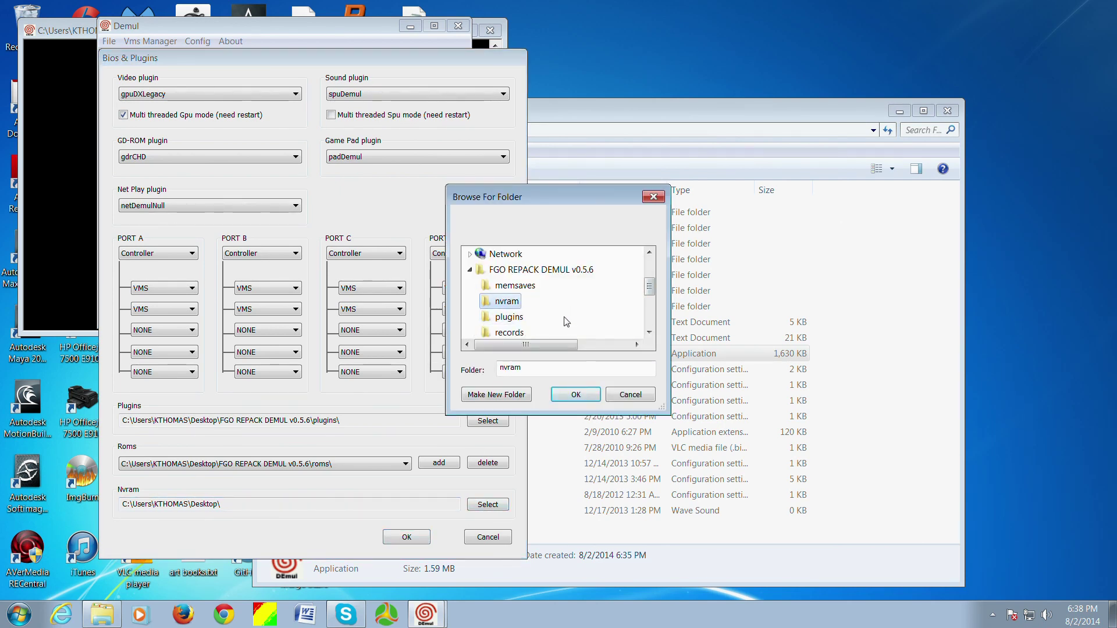
left_click(575, 395)
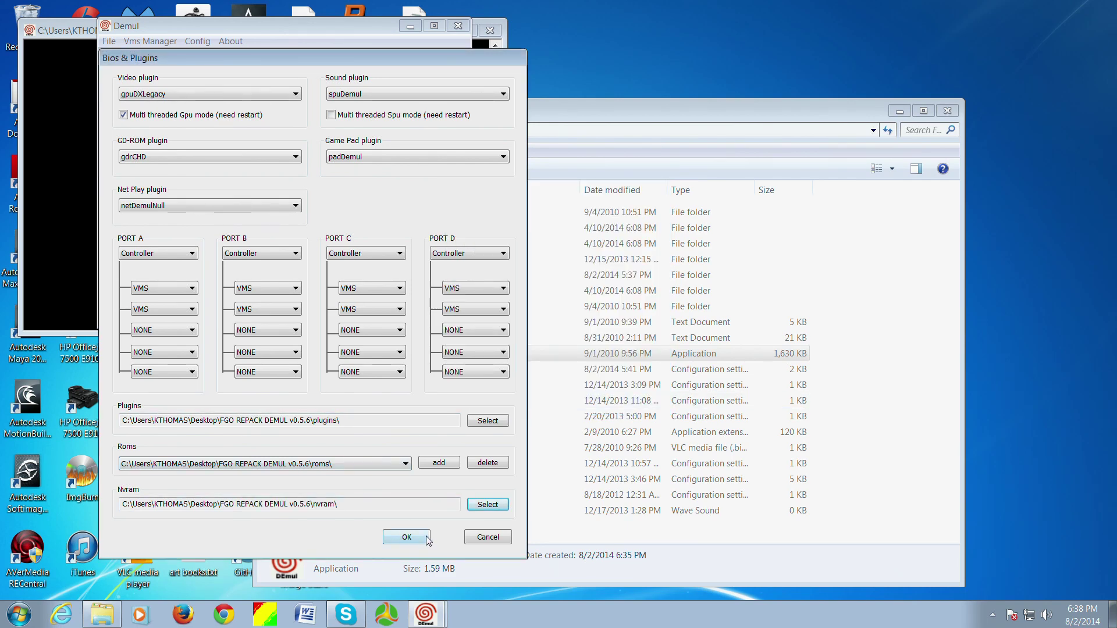
left_click(407, 537)
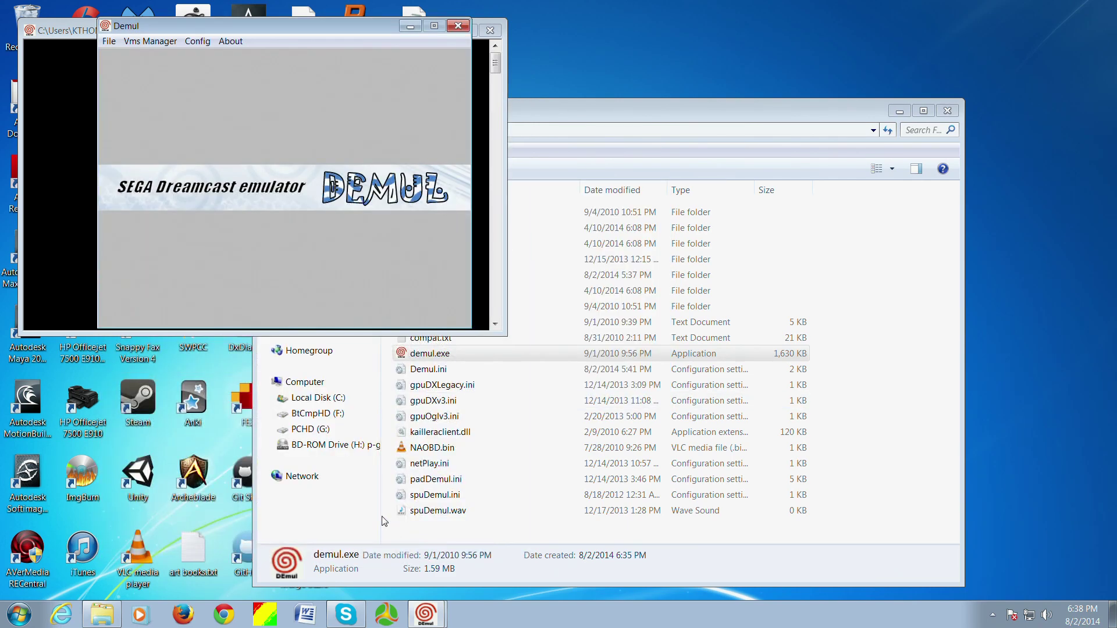
left_click(654, 113)
- Check the nvram and roms folders (naomi.zip, naomigd.zip), then bring up the demul.exe console
left_click(427, 231)
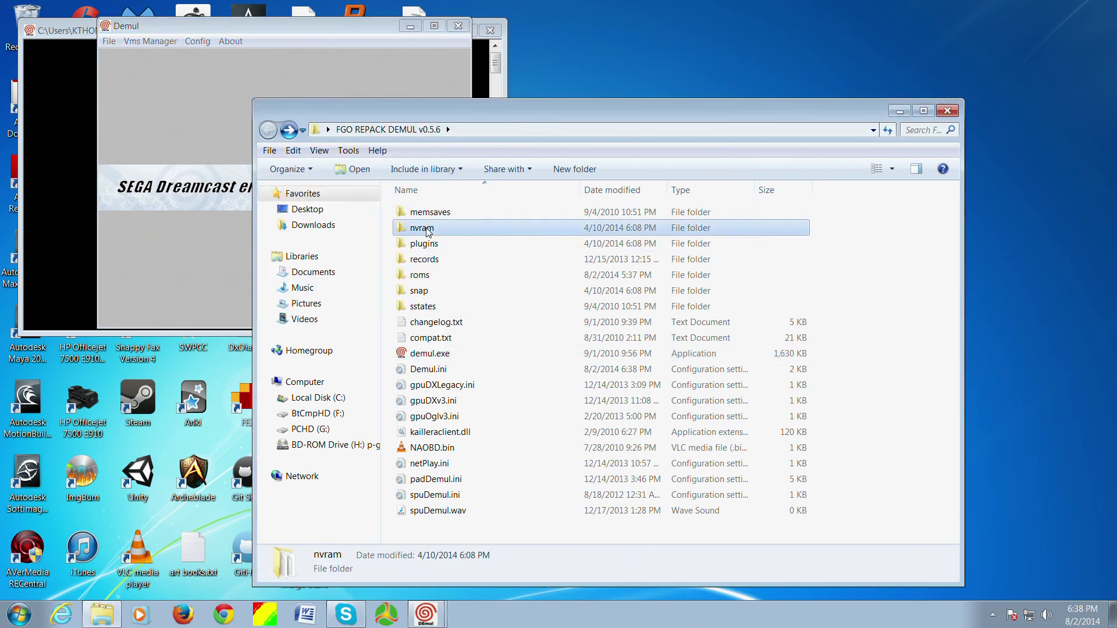
double_click(427, 232)
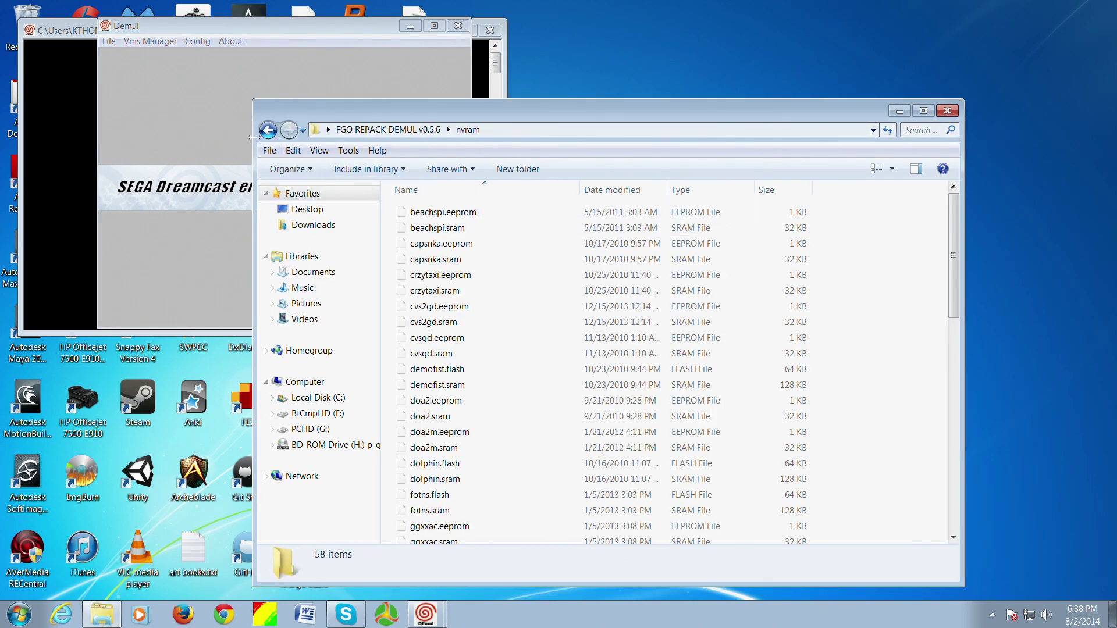
left_click(268, 129)
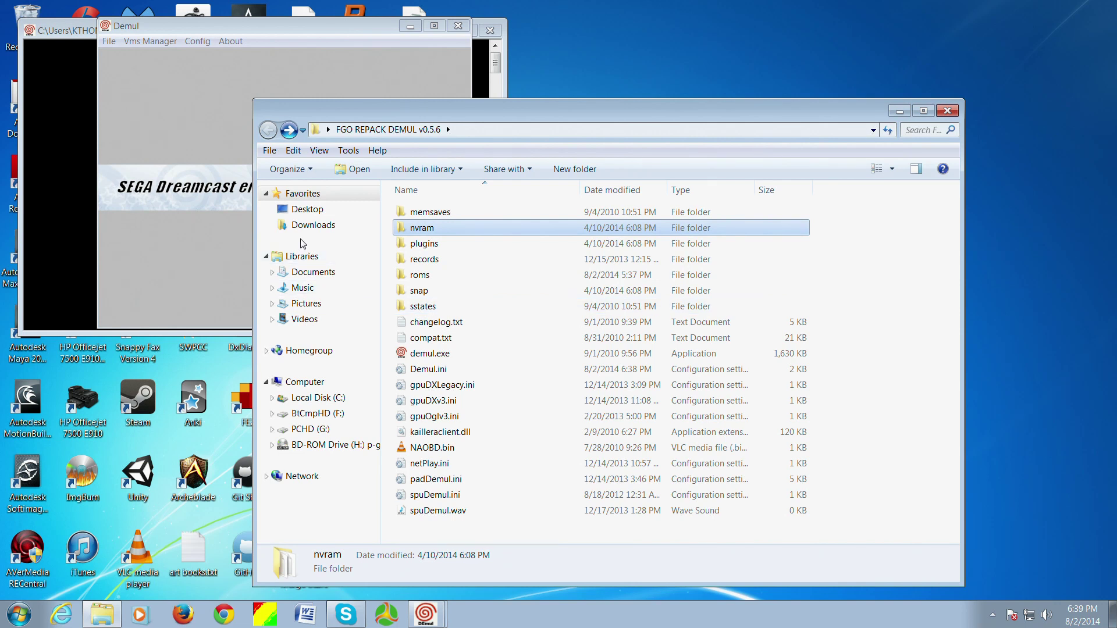
double_click(420, 277)
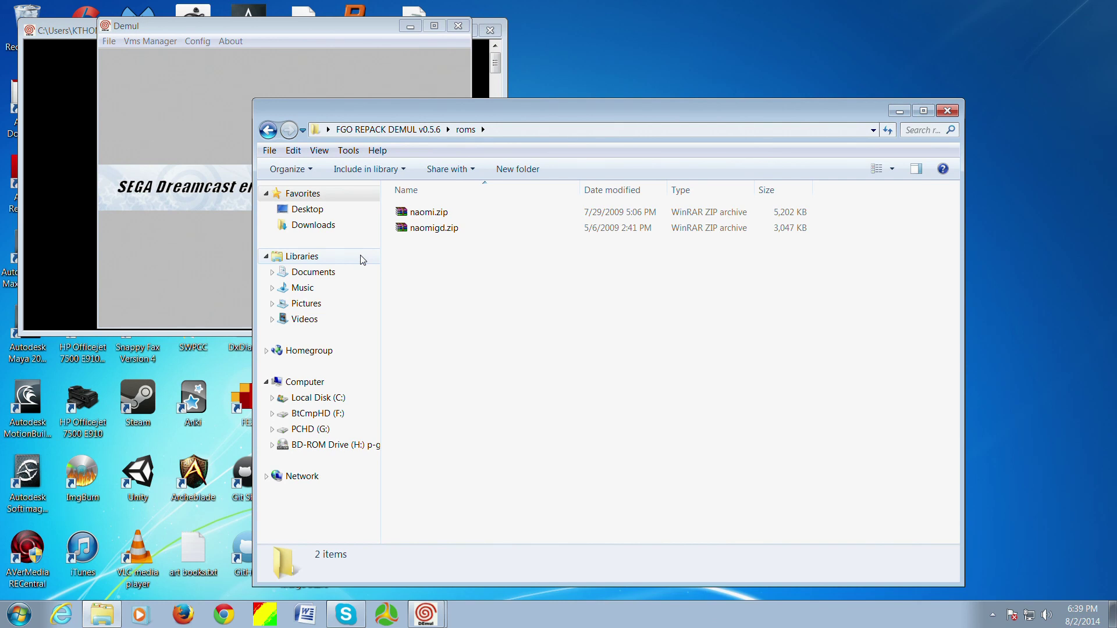
left_click(269, 130)
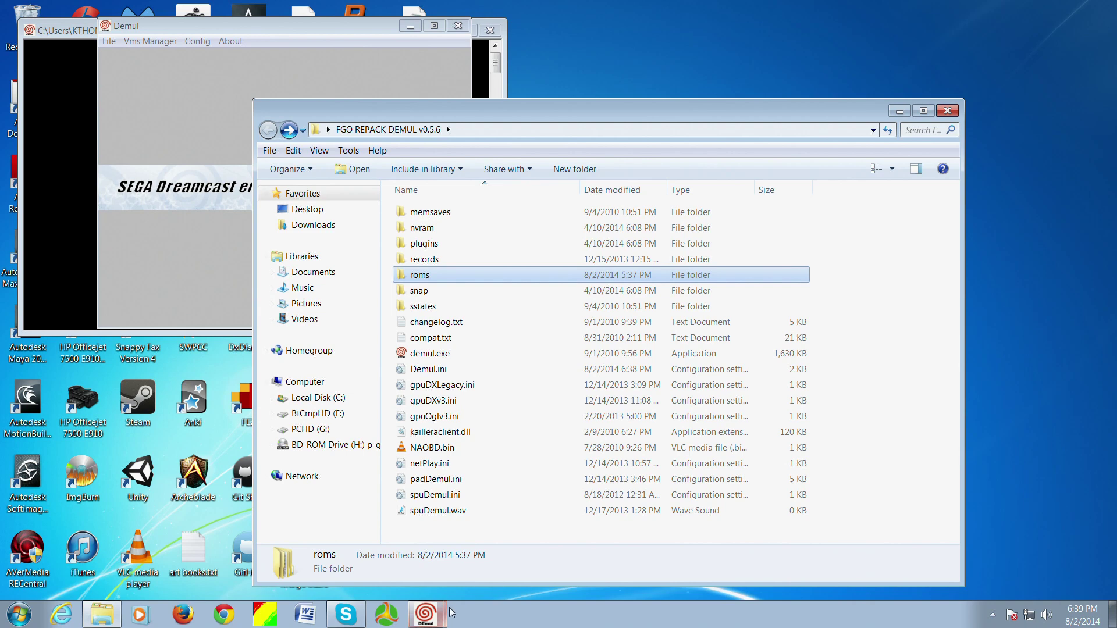
left_click(426, 617)
left_click(319, 563)
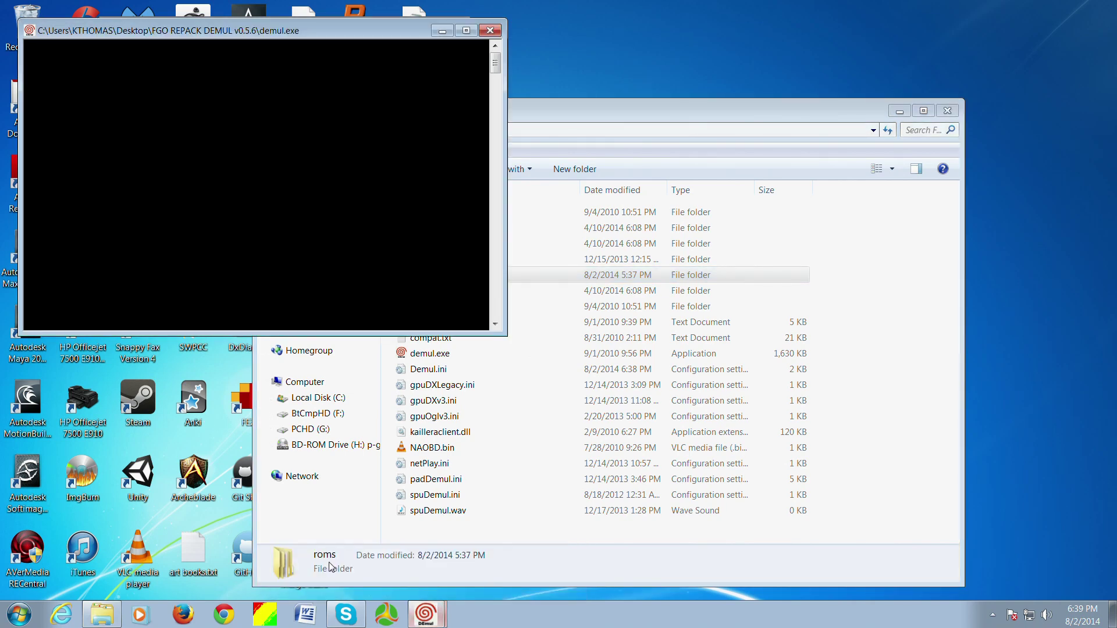
- Reopen Demul's Bios & Plugins settings and set the video plugin to gpuDXv3
left_click(426, 615)
left_click(318, 580)
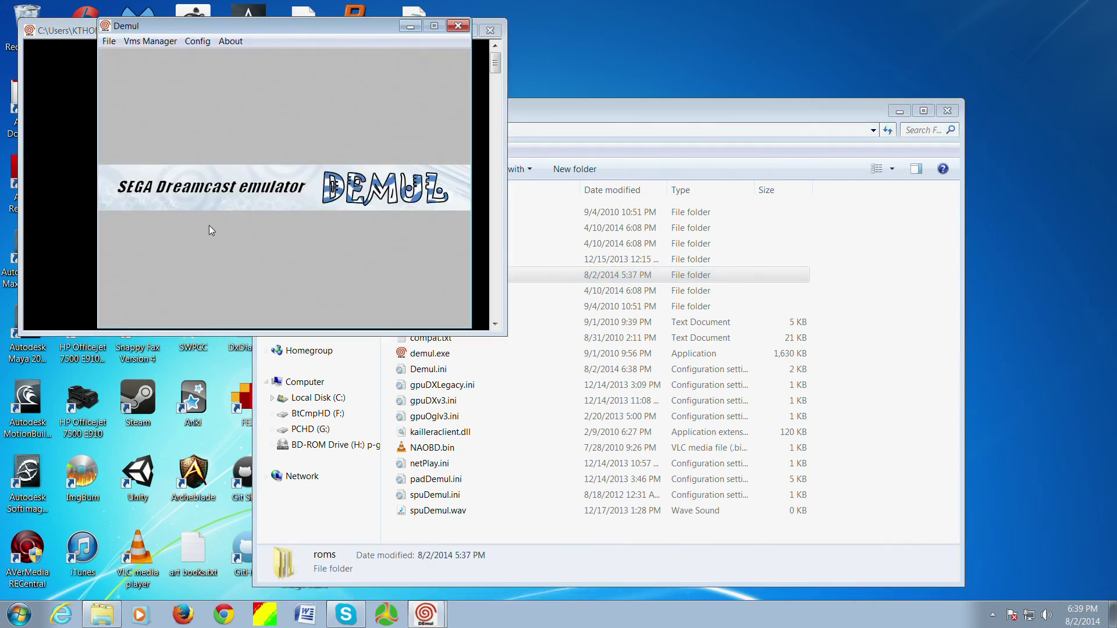
left_click(198, 42)
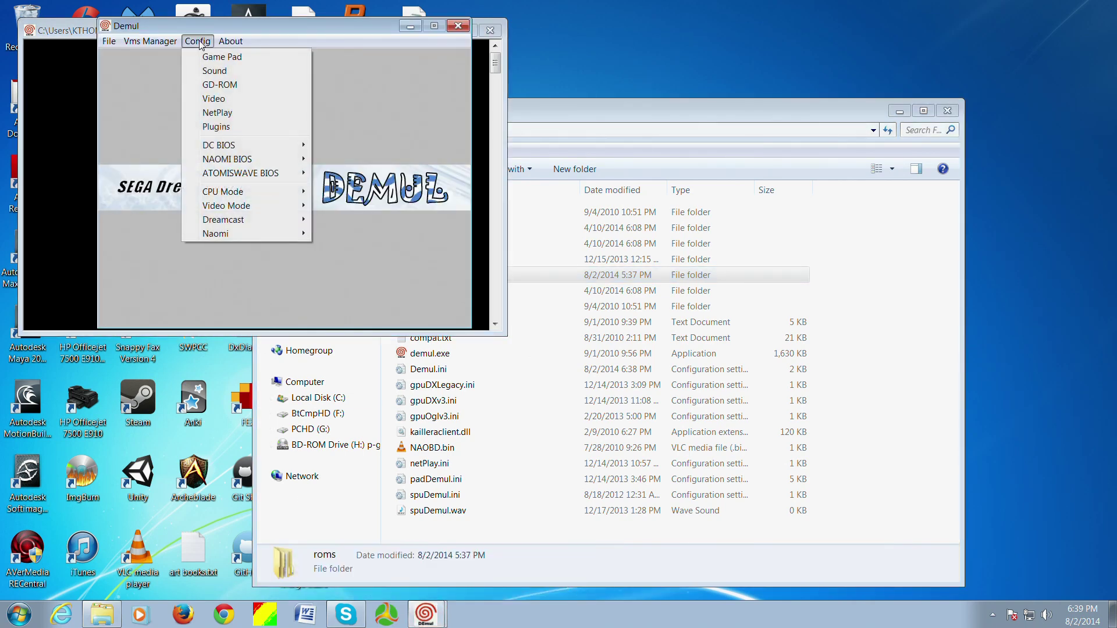
left_click(226, 128)
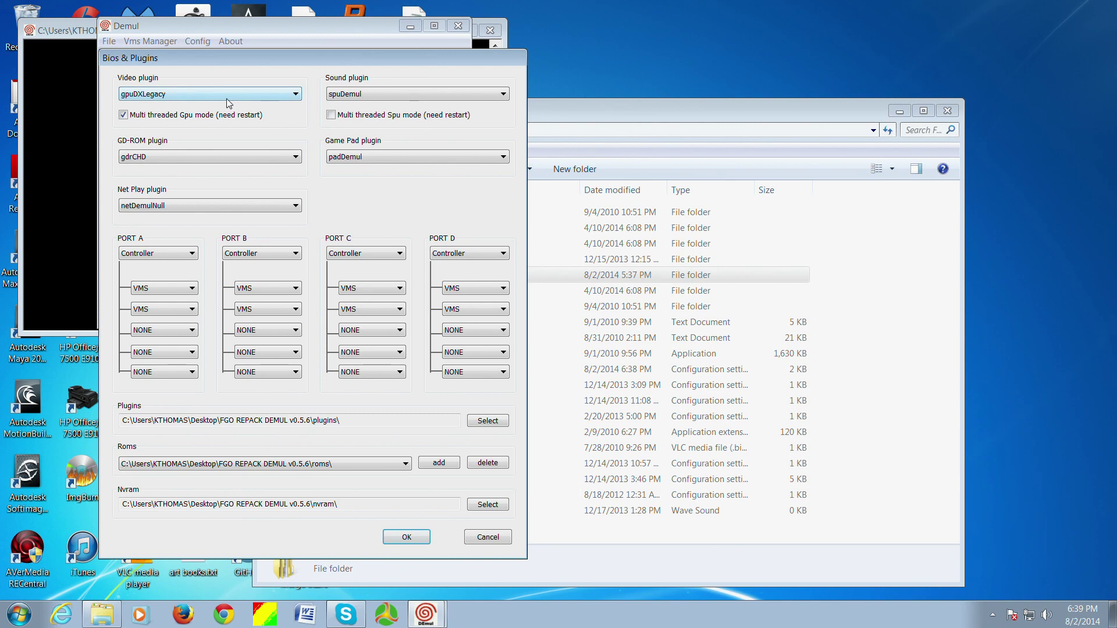
left_click(187, 95)
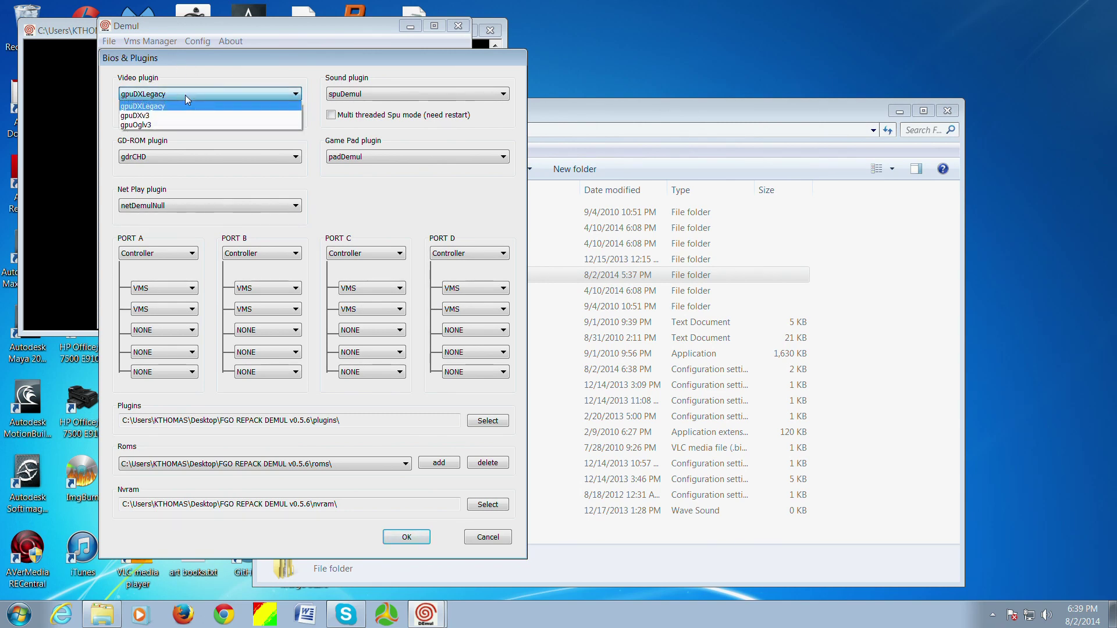
left_click(162, 115)
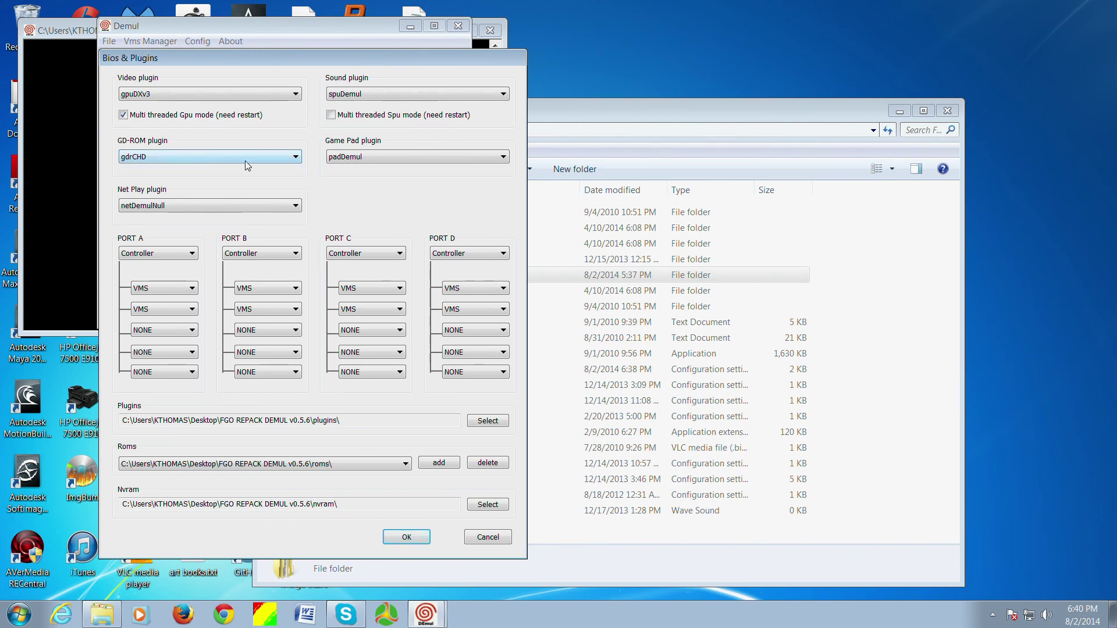
- Keep gdrCHD as GD-ROM plugin, switch netplay to netBlade, and save the plugin settings
left_click(296, 158)
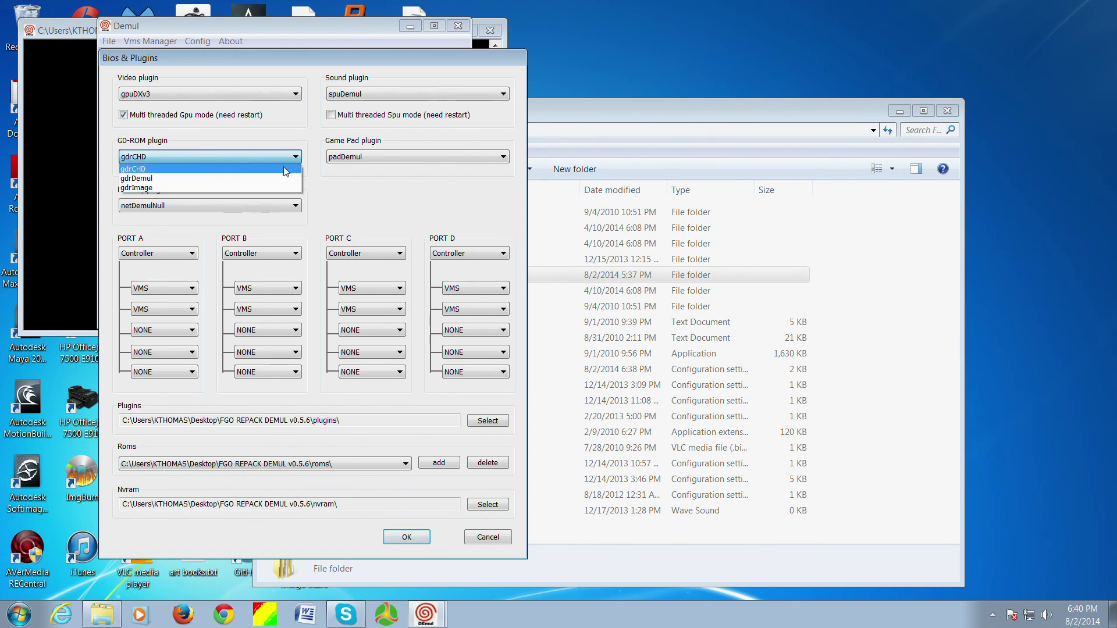
left_click(162, 172)
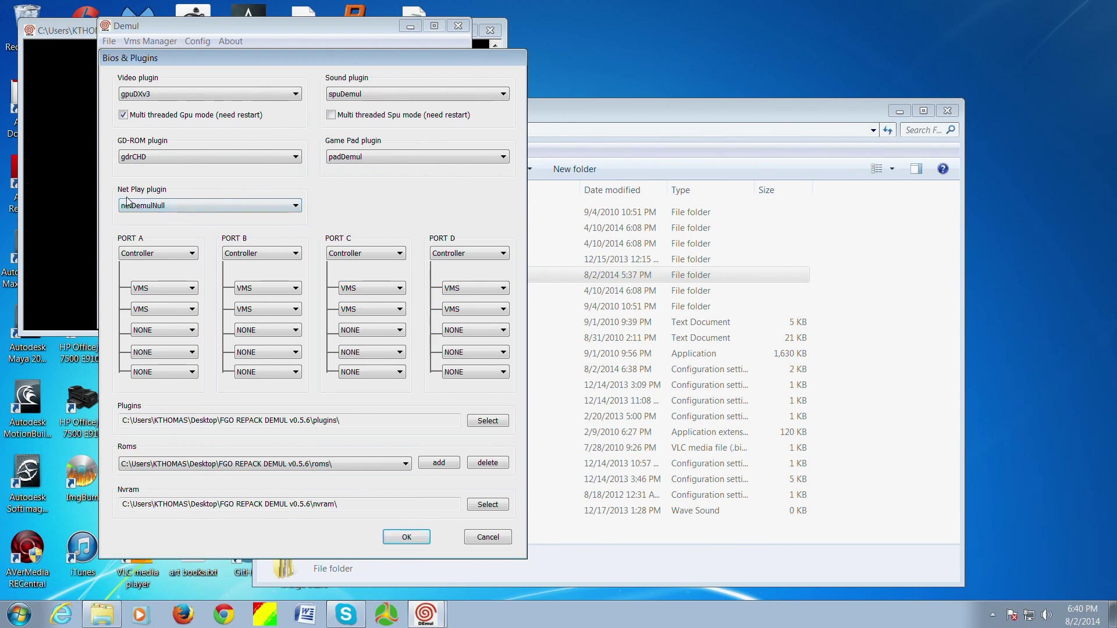
left_click(296, 207)
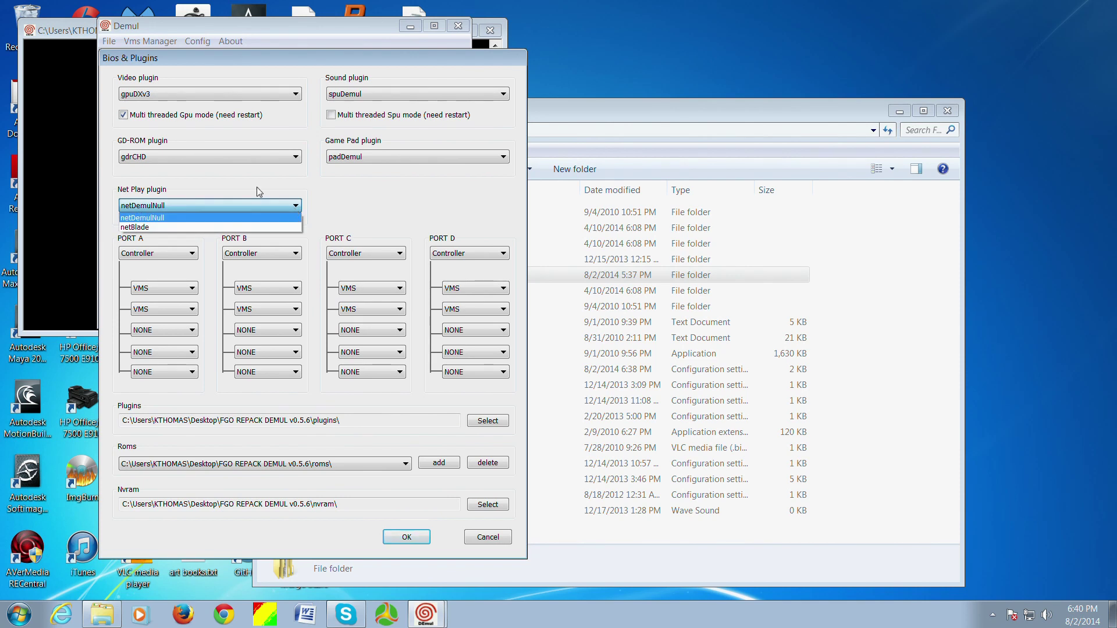
left_click(146, 227)
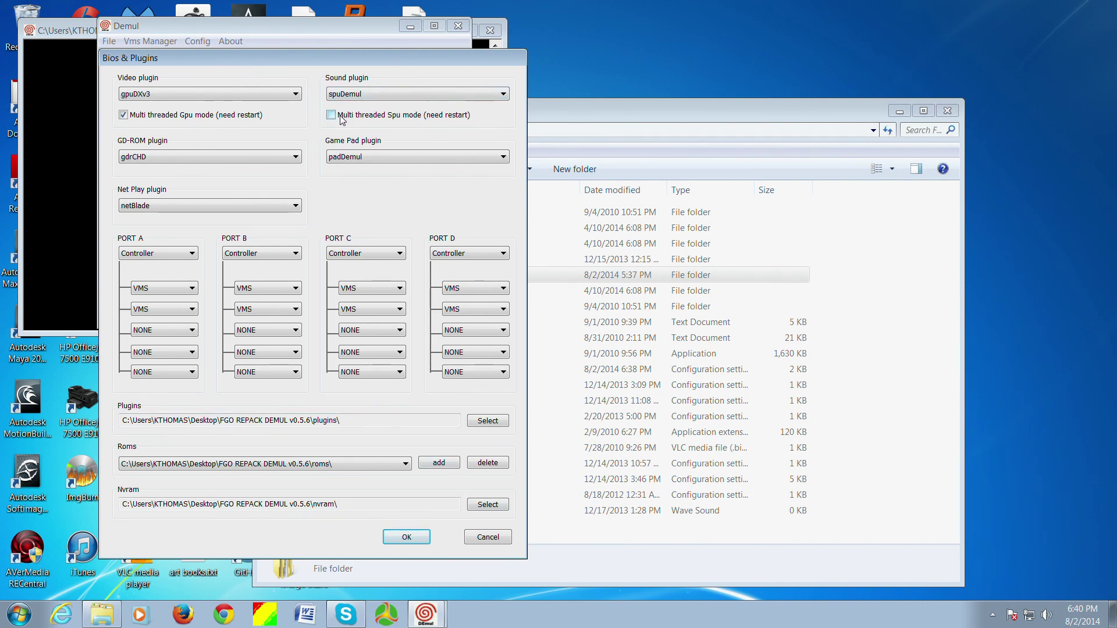
left_click(406, 537)
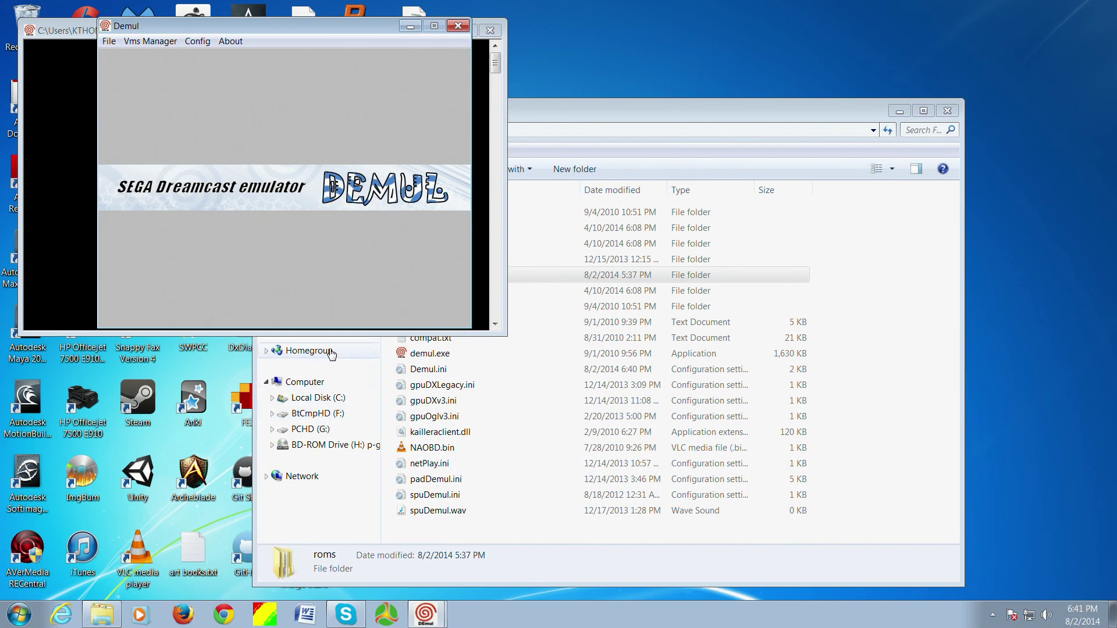
- In Game Pad configuration, keep dinput as device API and accept the Jamma Joy 1 mapping
left_click(198, 42)
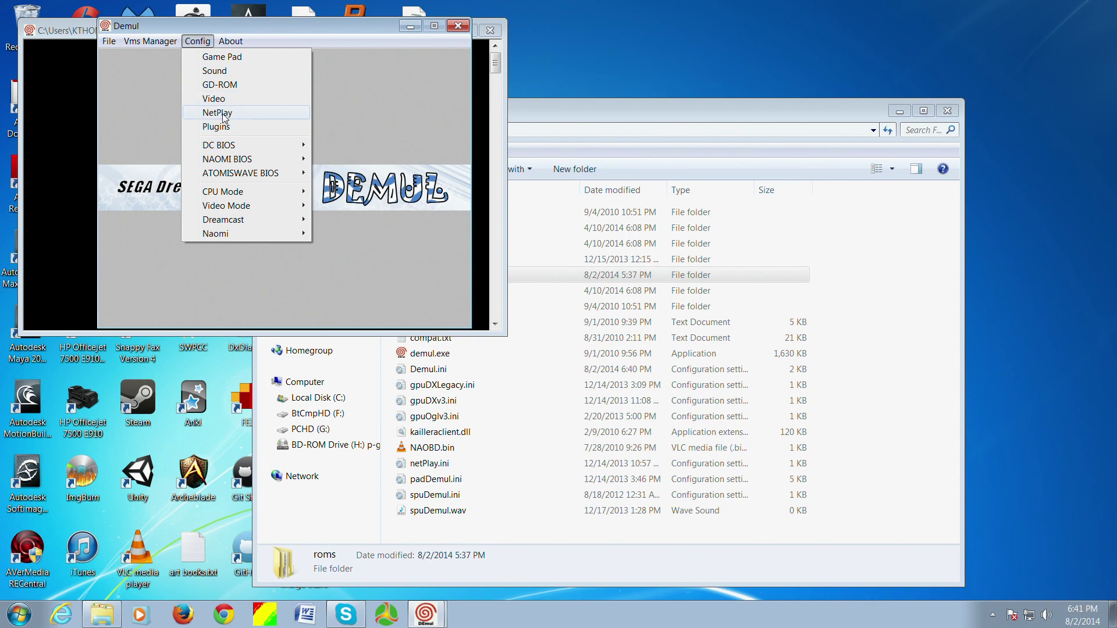
left_click(219, 58)
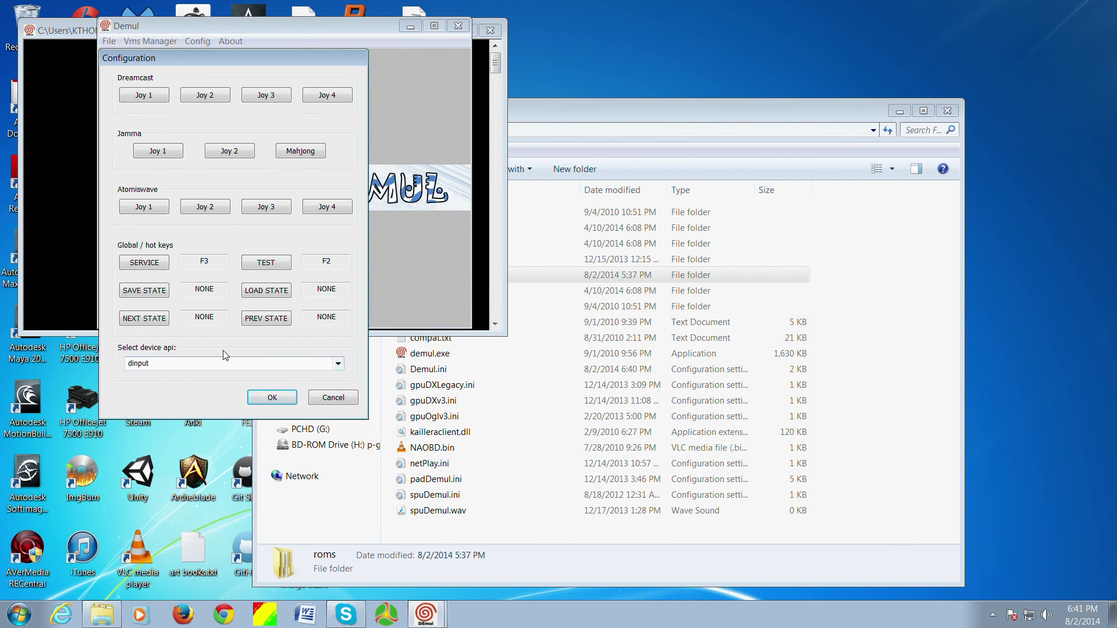
left_click(338, 364)
left_click(344, 364)
left_click(163, 153)
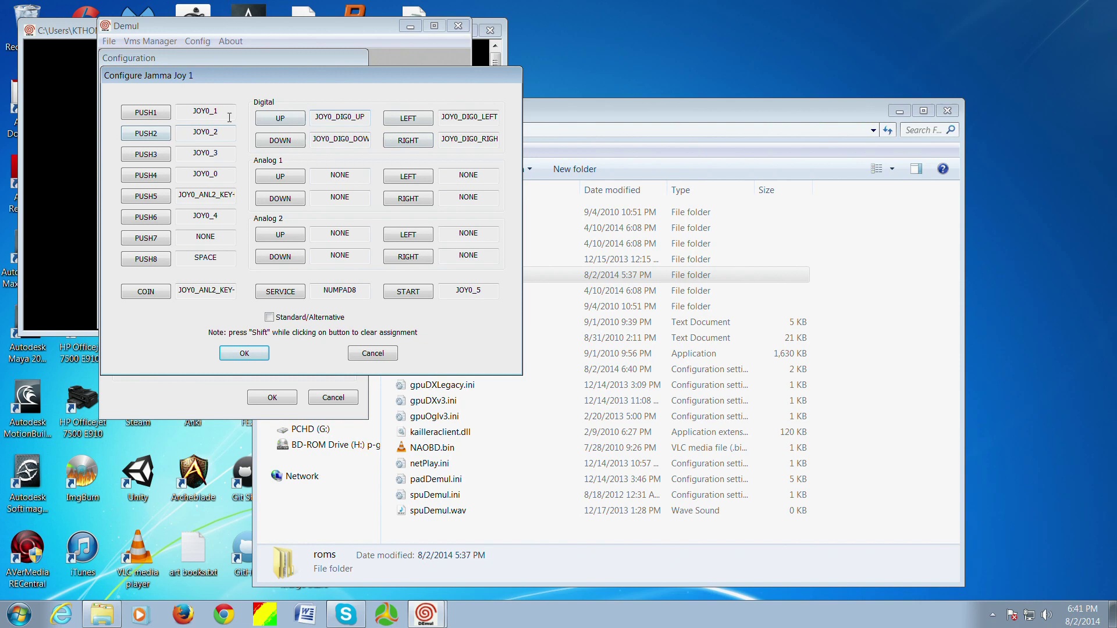
left_click(244, 353)
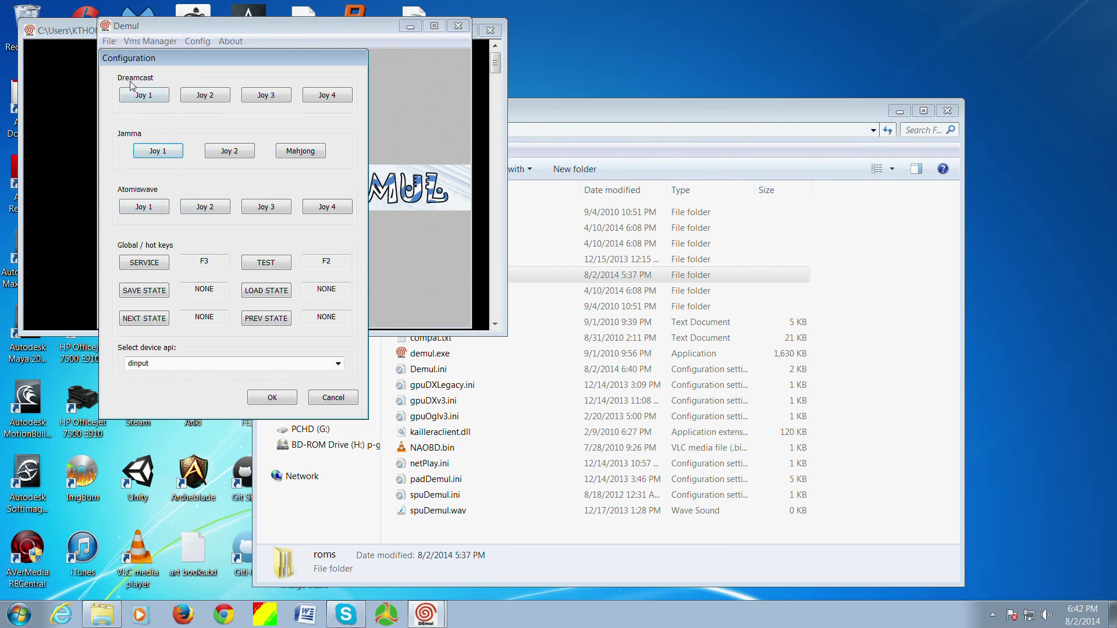
- Save the controller configuration and bring up Demul's game-launch choices
left_click(271, 398)
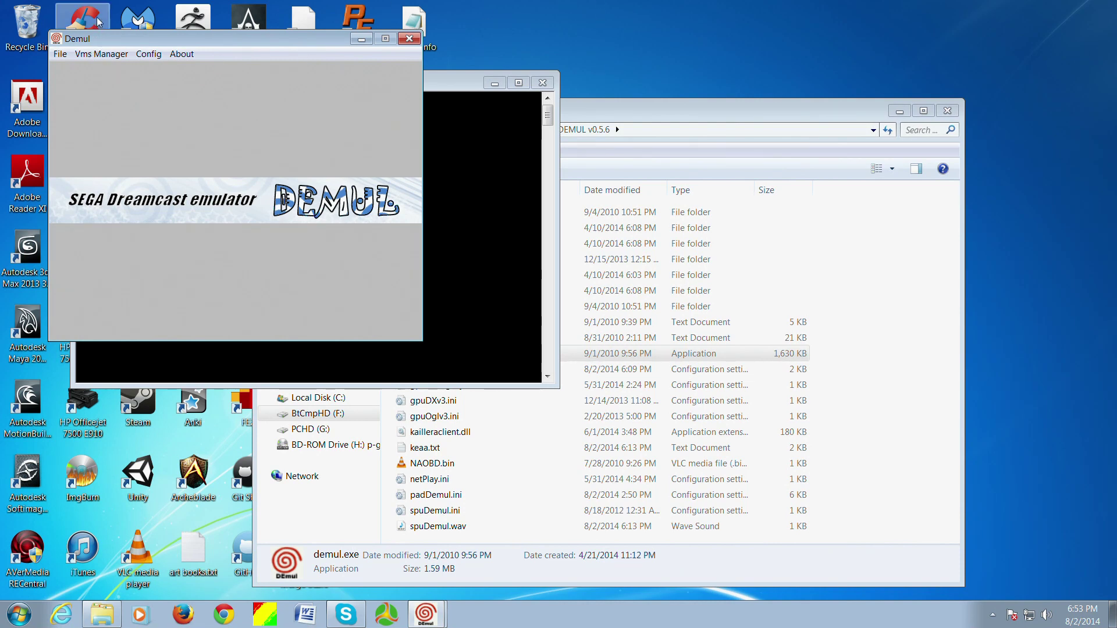
left_click(60, 53)
left_click(60, 54)
left_click(58, 54)
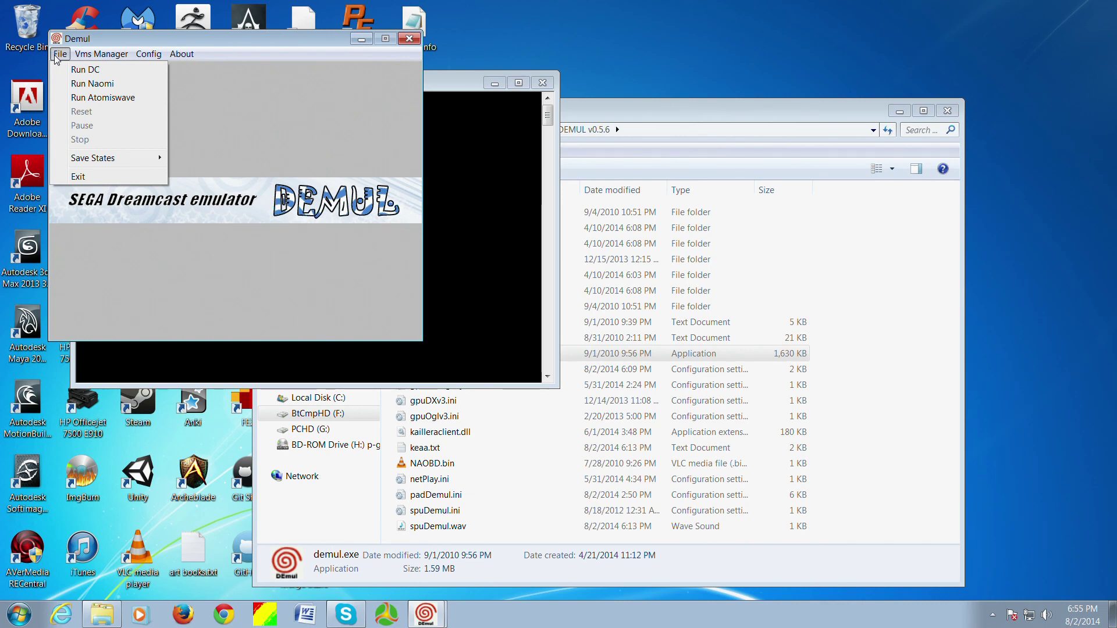
- Run Naomi and load the Capcom vs SNK 2 Millionaire Fighting 2001 (cvs2gd) ROM
left_click(56, 55)
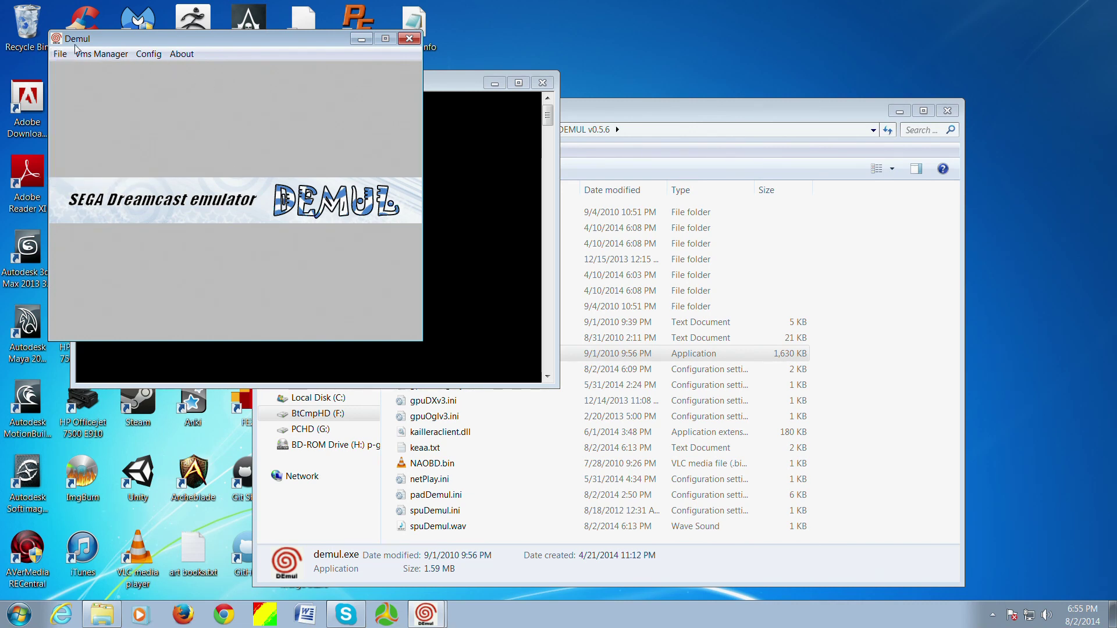
left_click(59, 54)
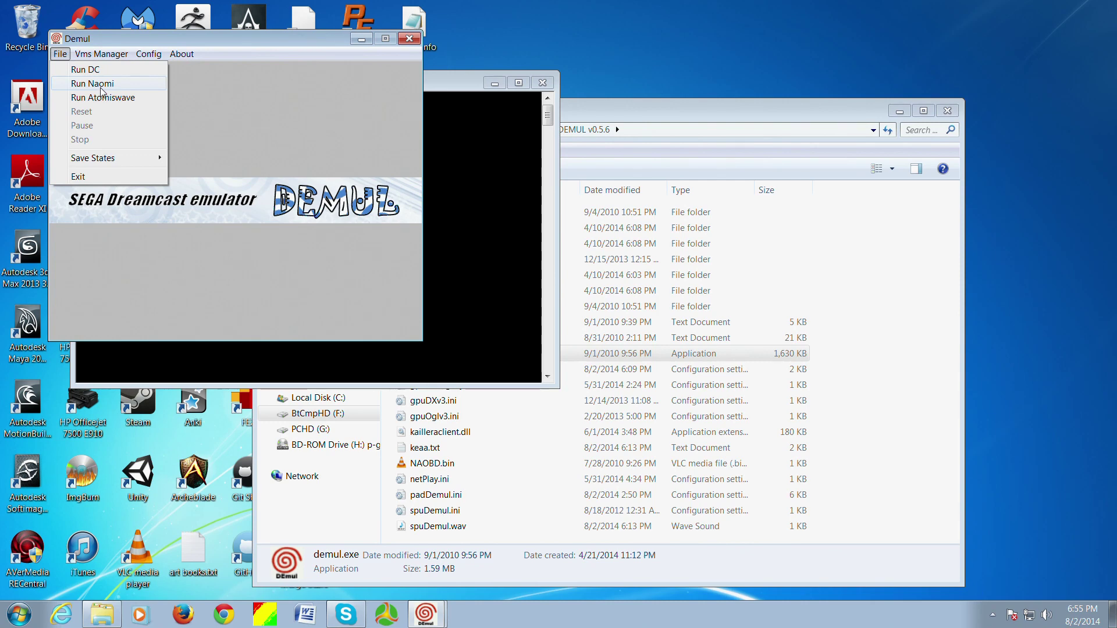
left_click(102, 87)
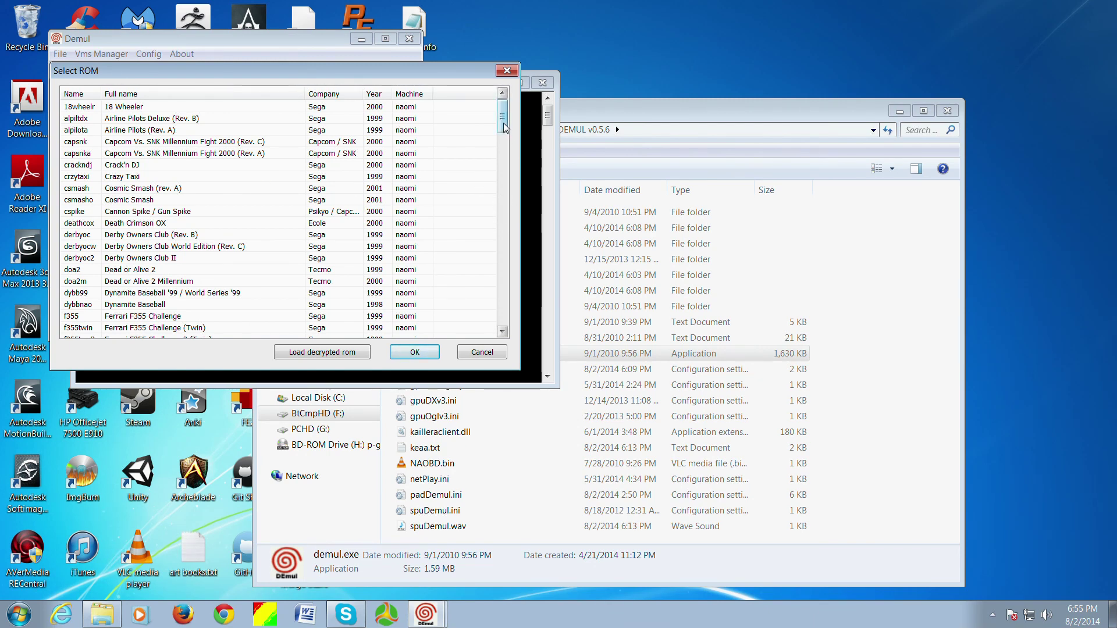
scroll(504, 129, "down", 1)
left_click_drag(503, 128, 499, 219)
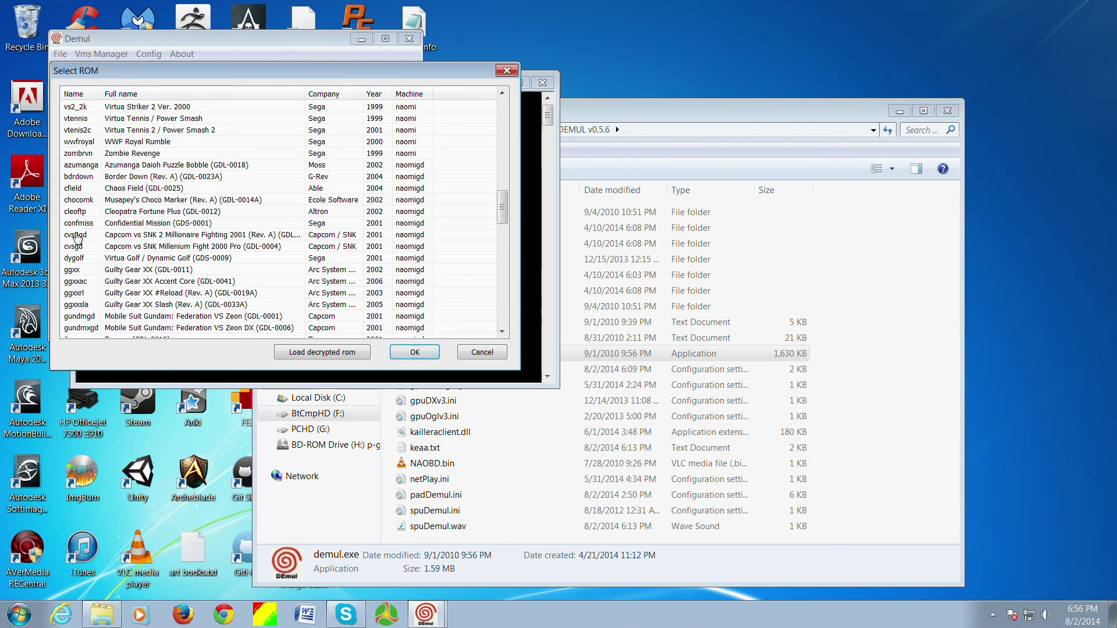
left_click(155, 235)
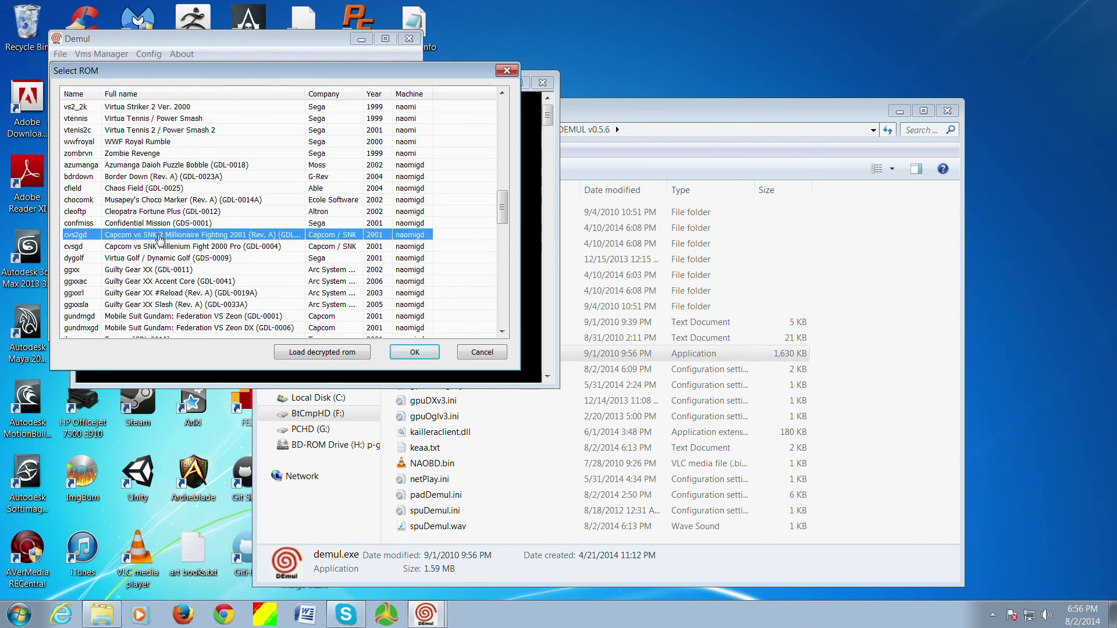
left_click(418, 355)
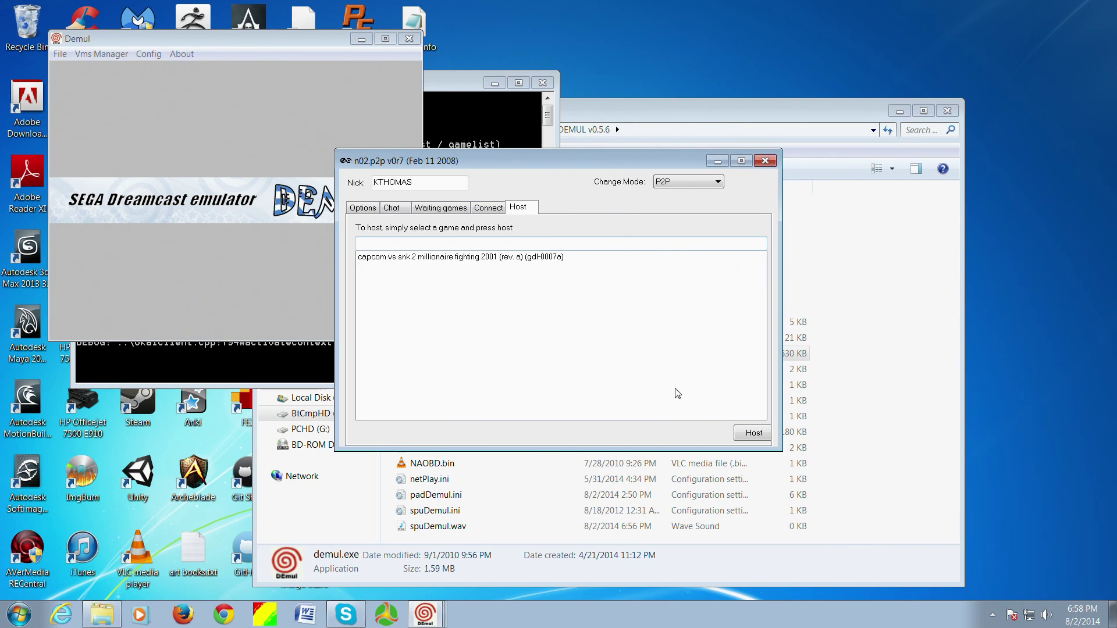
- Host capcom vs snk 2 millionaire fighting 2001 on port 27886 from the Host tab
left_click(534, 258)
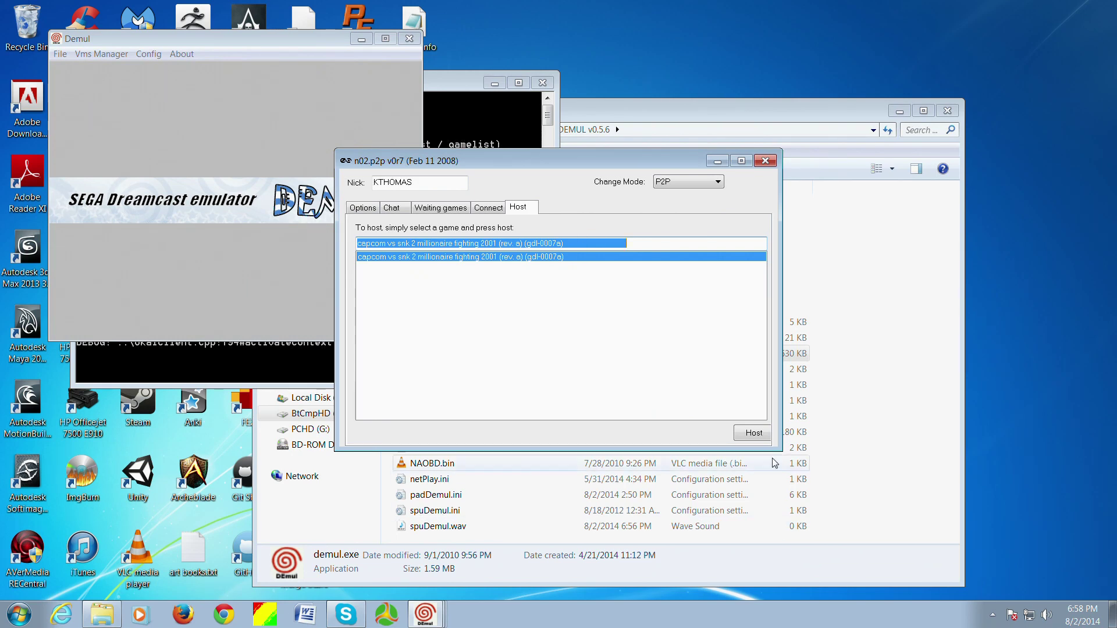
left_click(754, 435)
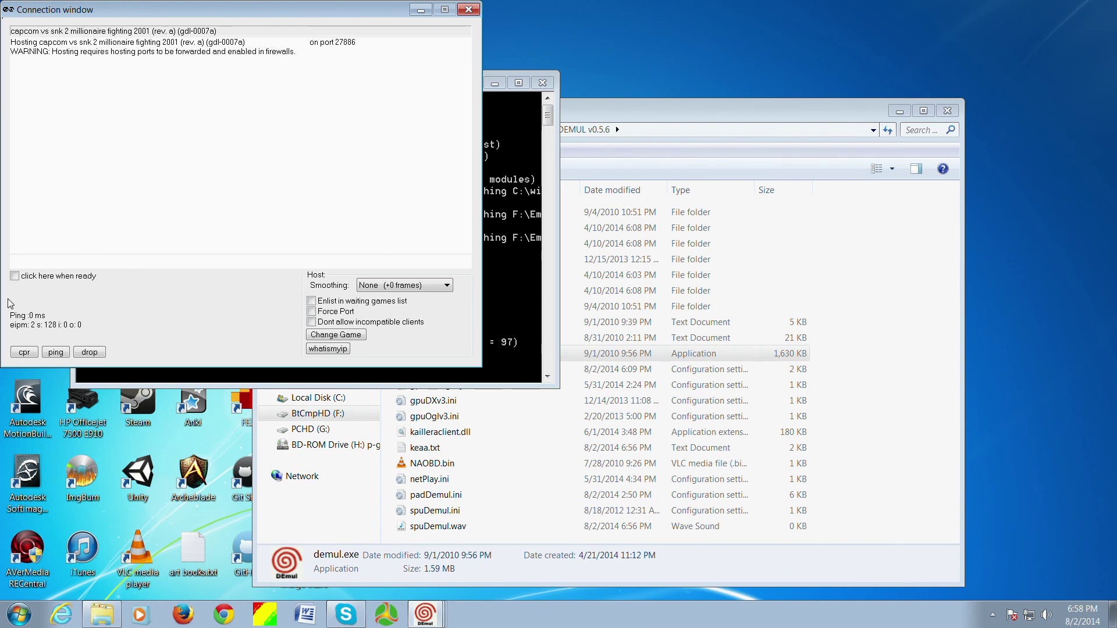
- Mark the host ready, then not ready again, move the Connection window aside and close it
left_click(14, 276)
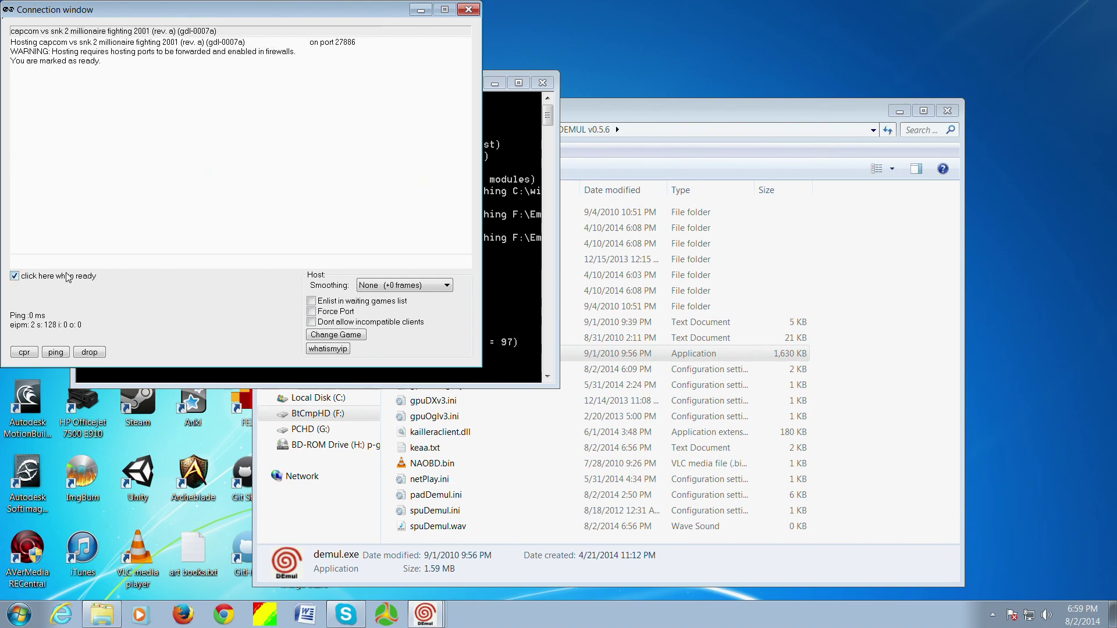
left_click(14, 275)
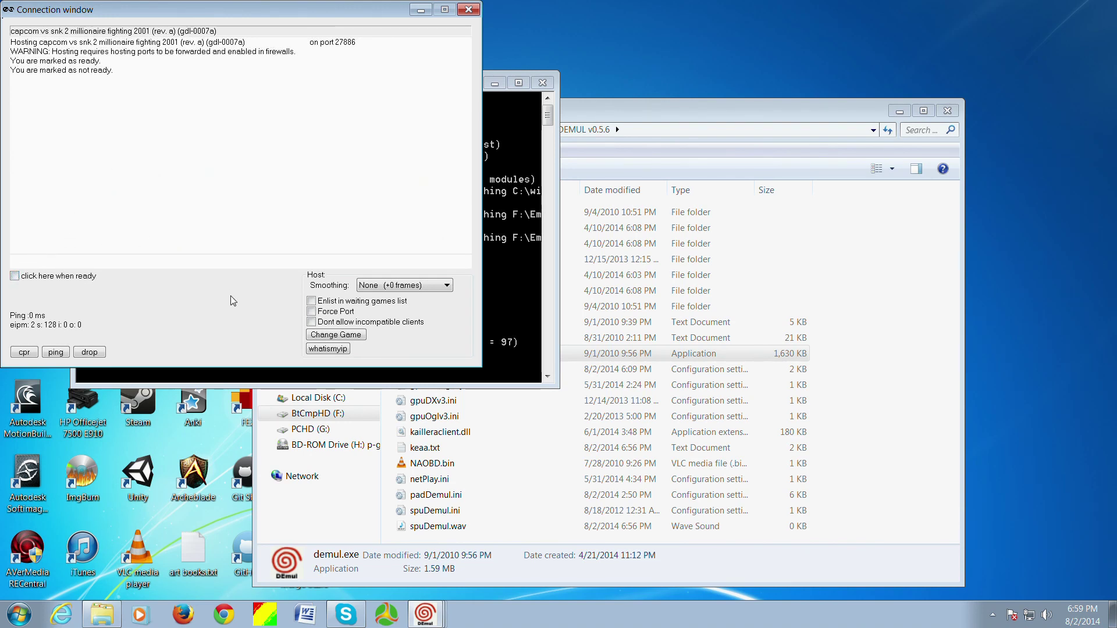
left_click_drag(378, 22, 474, 55)
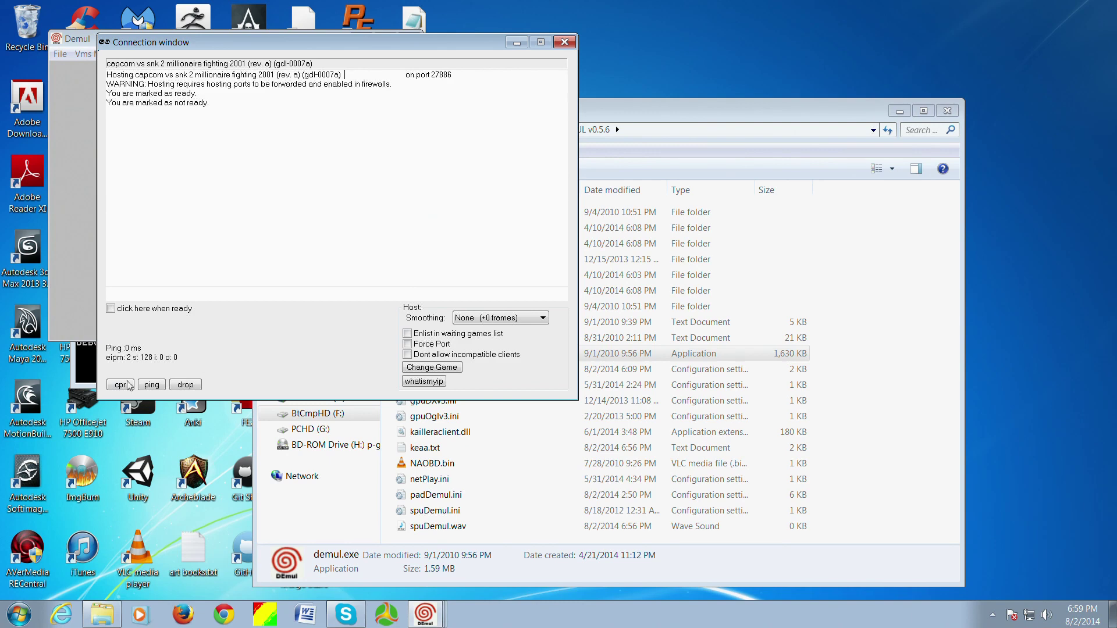
left_click(573, 41)
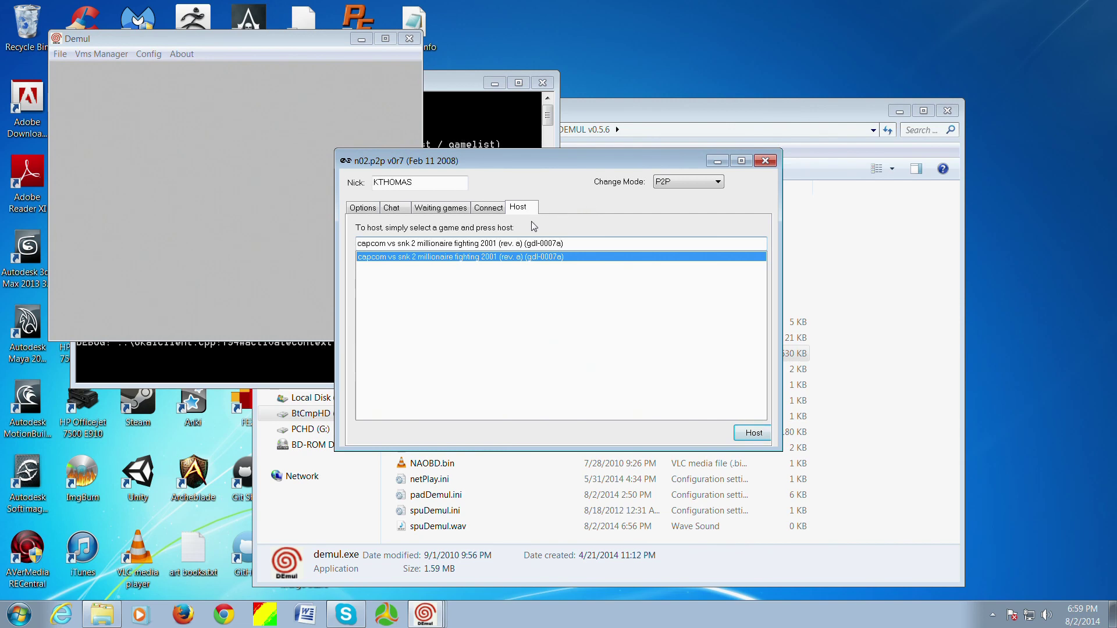
- Enter the peer's IP address on the Connect tab, then return to the Host game list
left_click(498, 213)
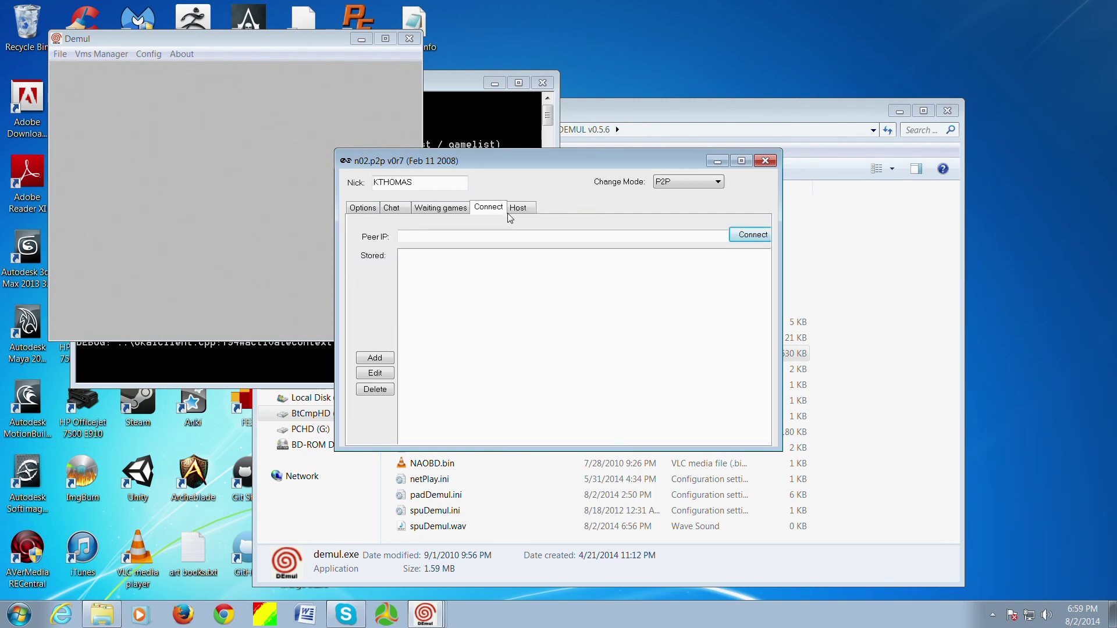
left_click(520, 234)
left_click(504, 238)
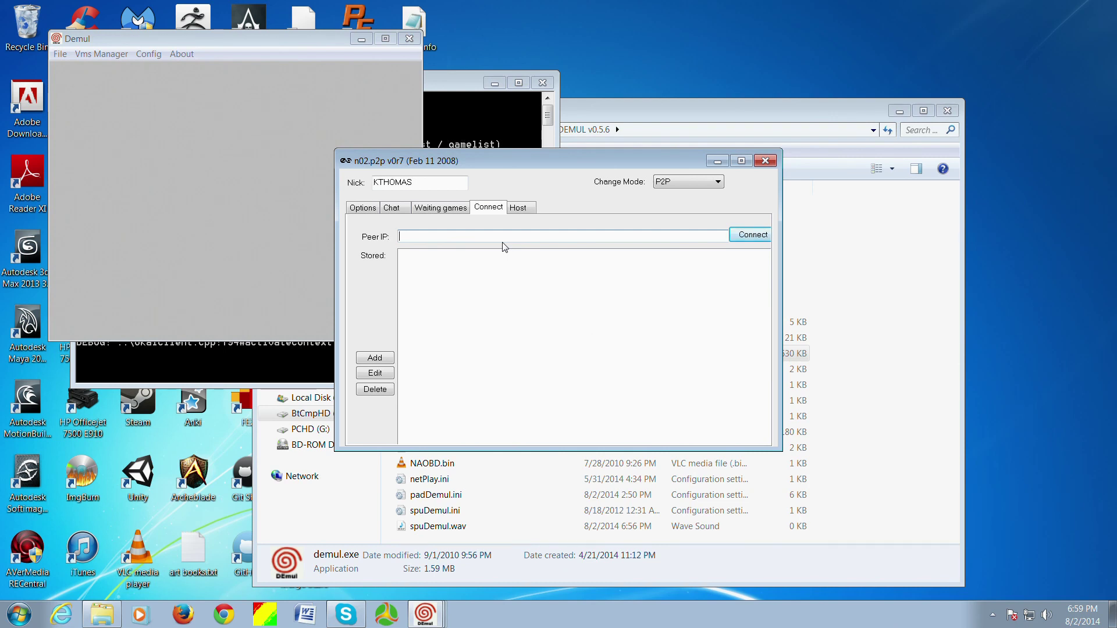
type("192.67.87.99")
left_click(523, 209)
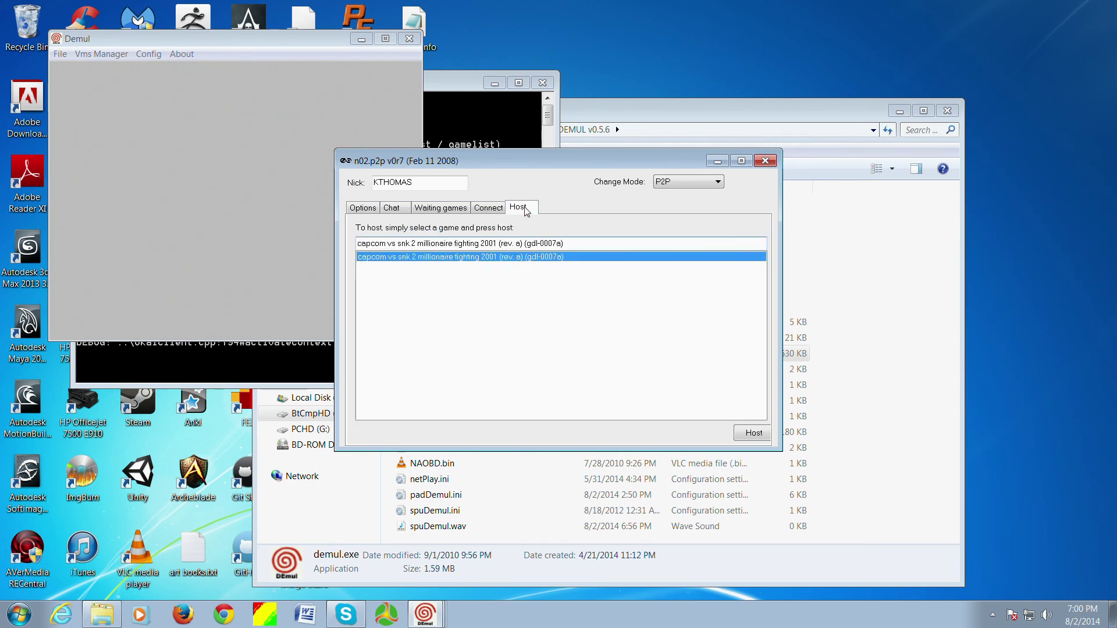
left_click(497, 211)
left_click(522, 209)
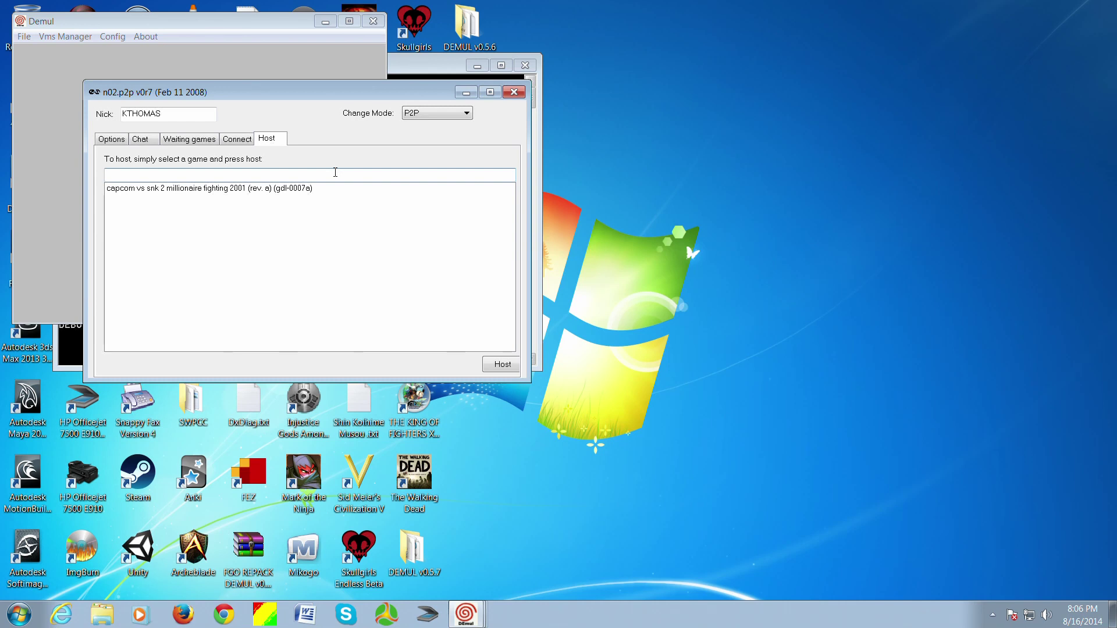
- Close the n02.p2p client so Demul launches Capcom vs SNK 2 Millionaire Fighting 2001
left_click(506, 95)
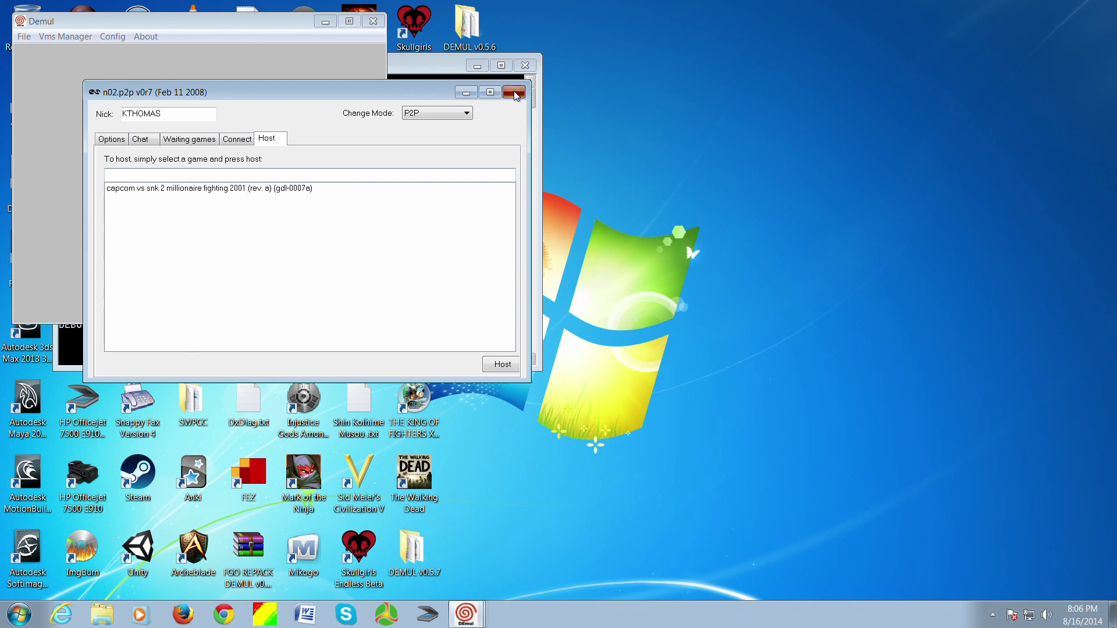